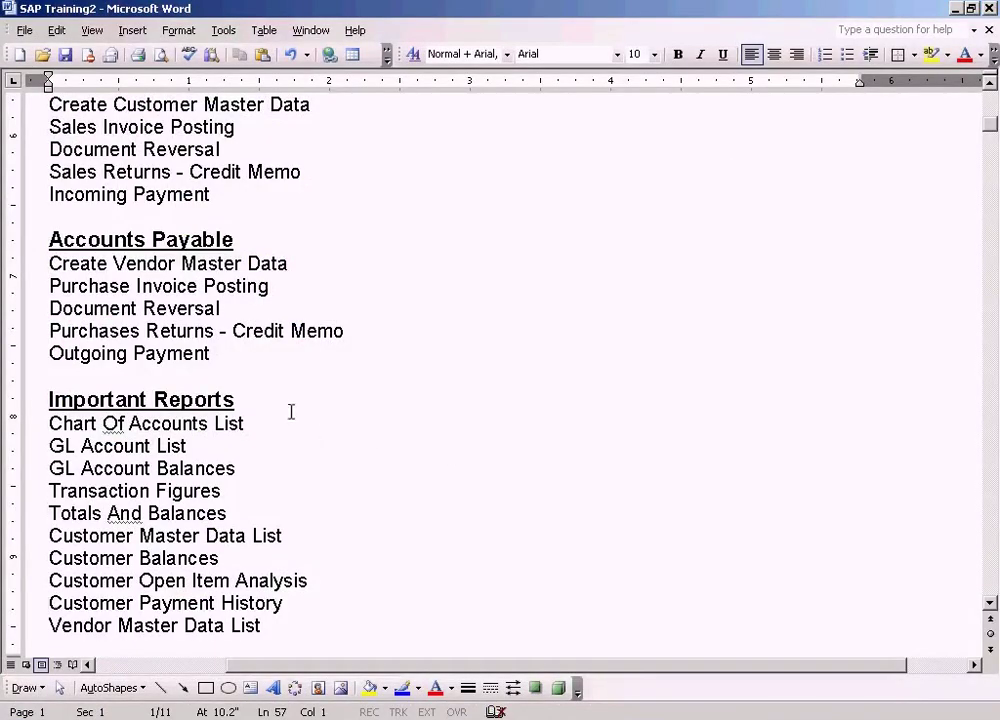
# Step: Leave the Word training notes at Important Reports and bring up the open SAP windows list
pyautogui.click(287, 409)
pyautogui.click(360, 719)
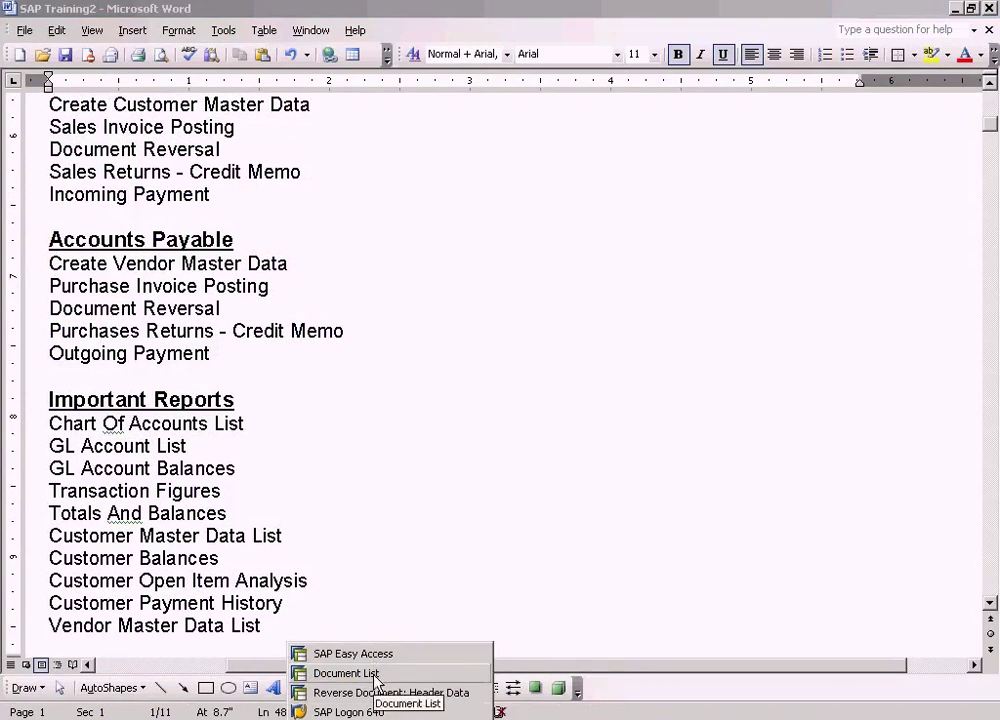
# Step: Switch to SAP Easy Access and collapse the General Ledger Information System, Accounts Receivable and Accounts Payable branches
pyautogui.click(377, 656)
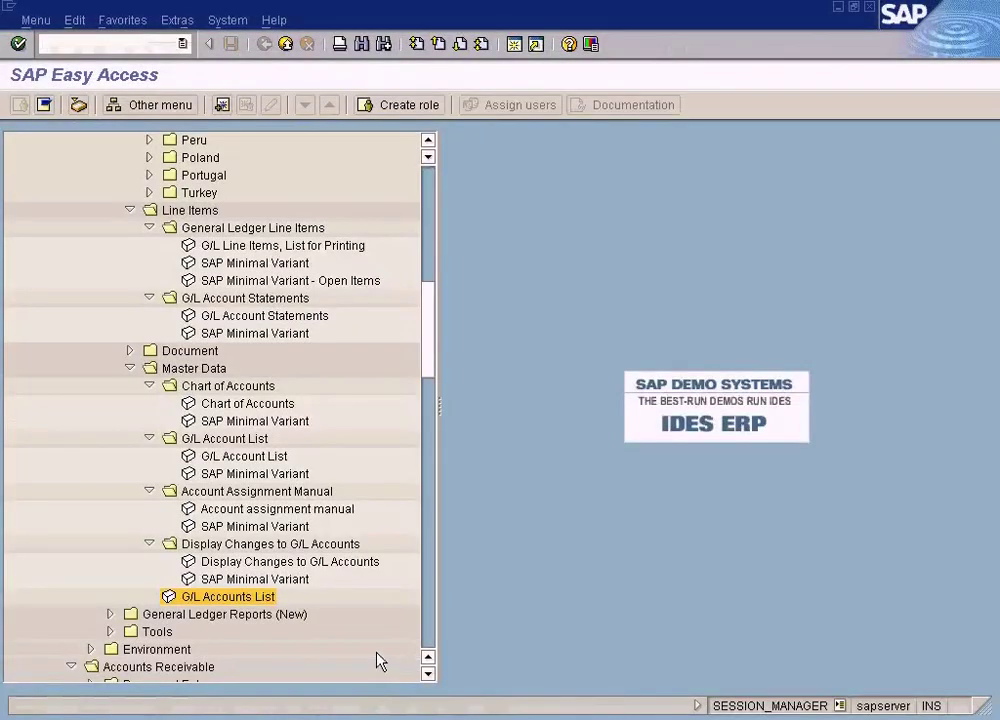
pyautogui.click(430, 187)
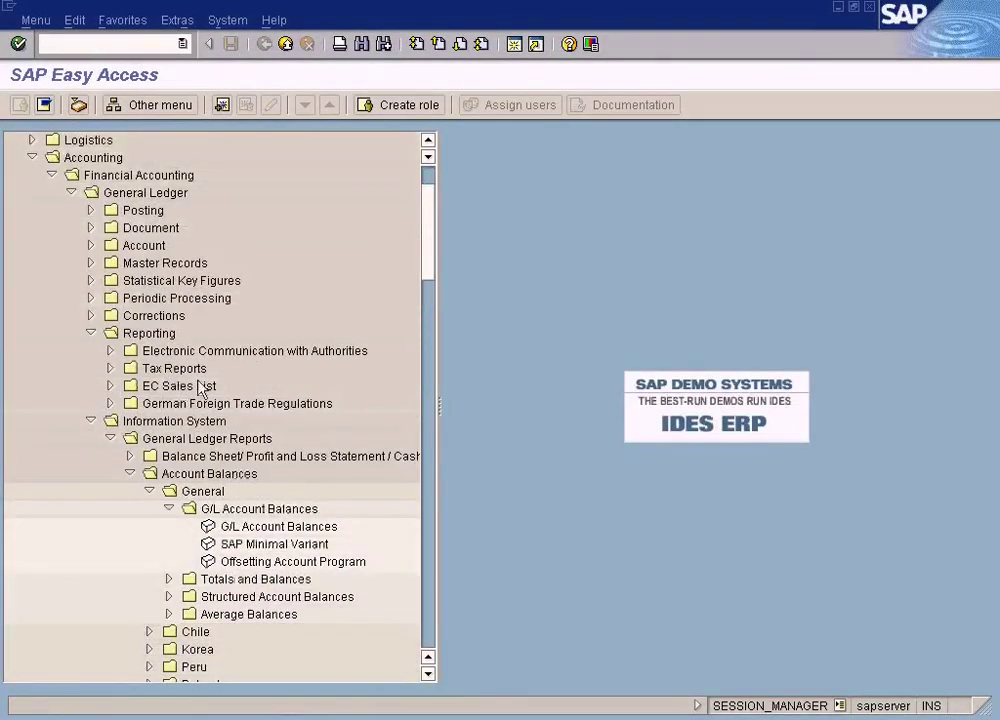
pyautogui.click(90, 421)
pyautogui.click(71, 456)
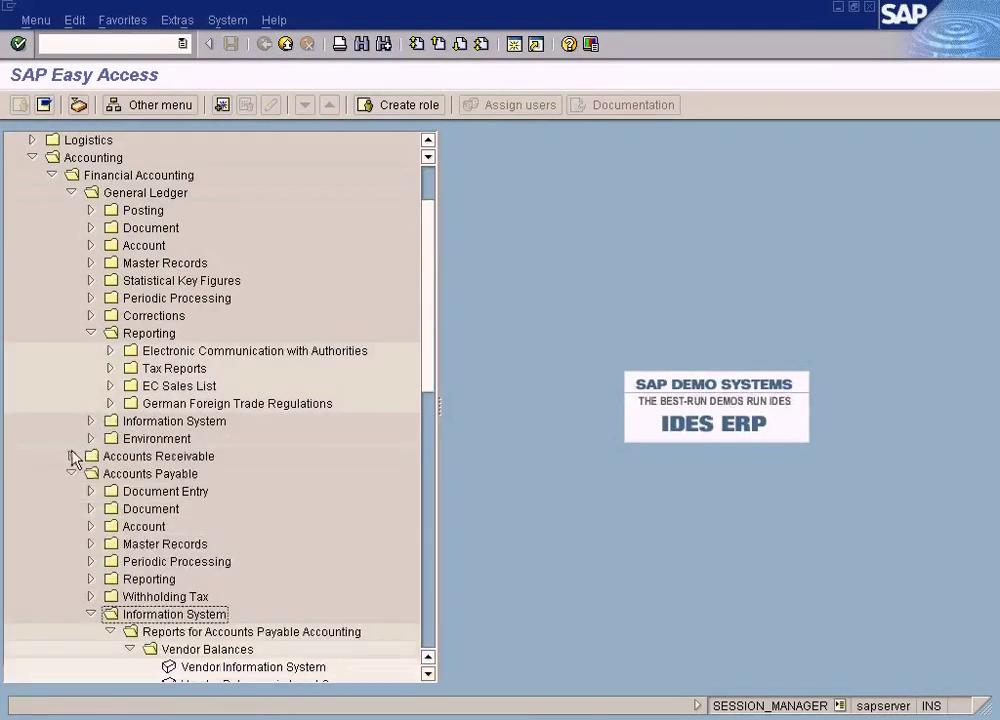
pyautogui.click(71, 473)
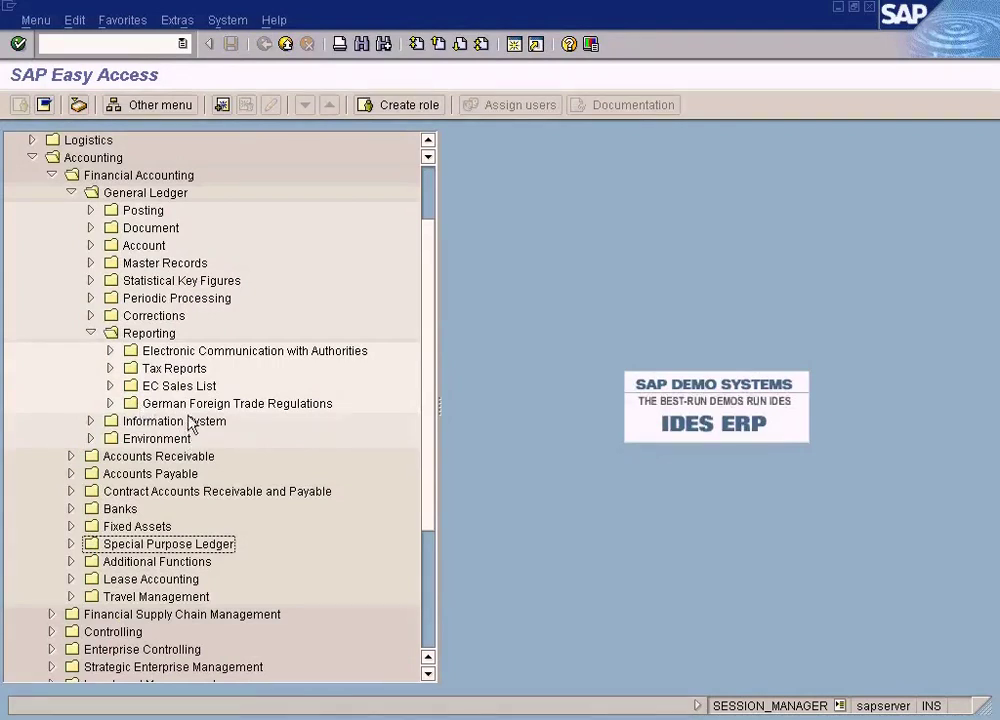
# Step: Select General Ledger, check its Information System reports, then collapse them again
pyautogui.click(164, 195)
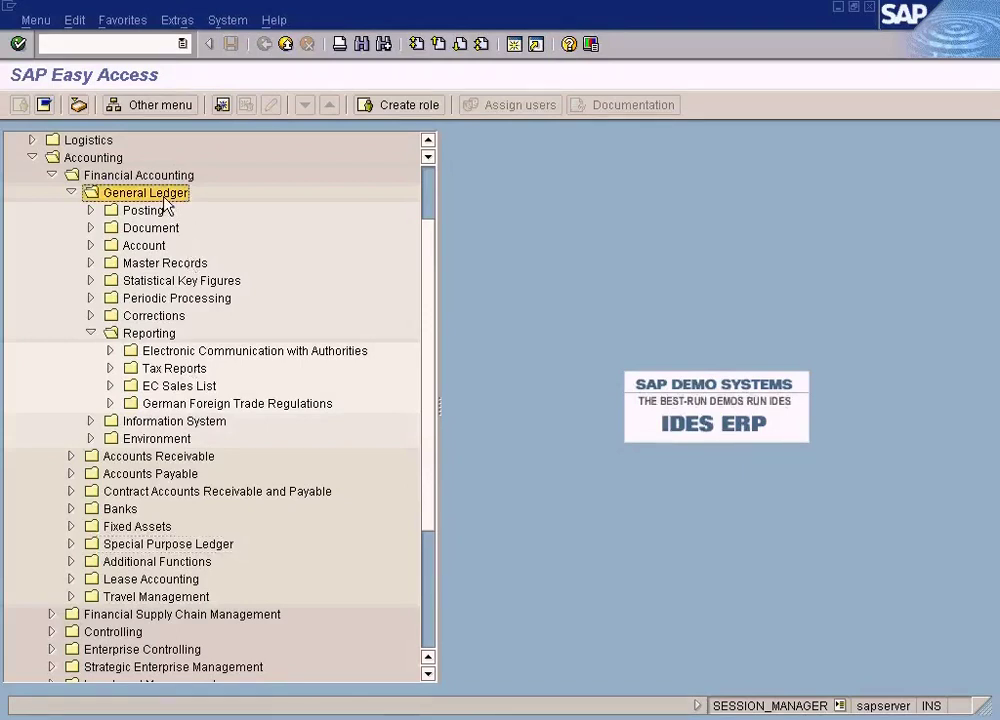
pyautogui.click(90, 422)
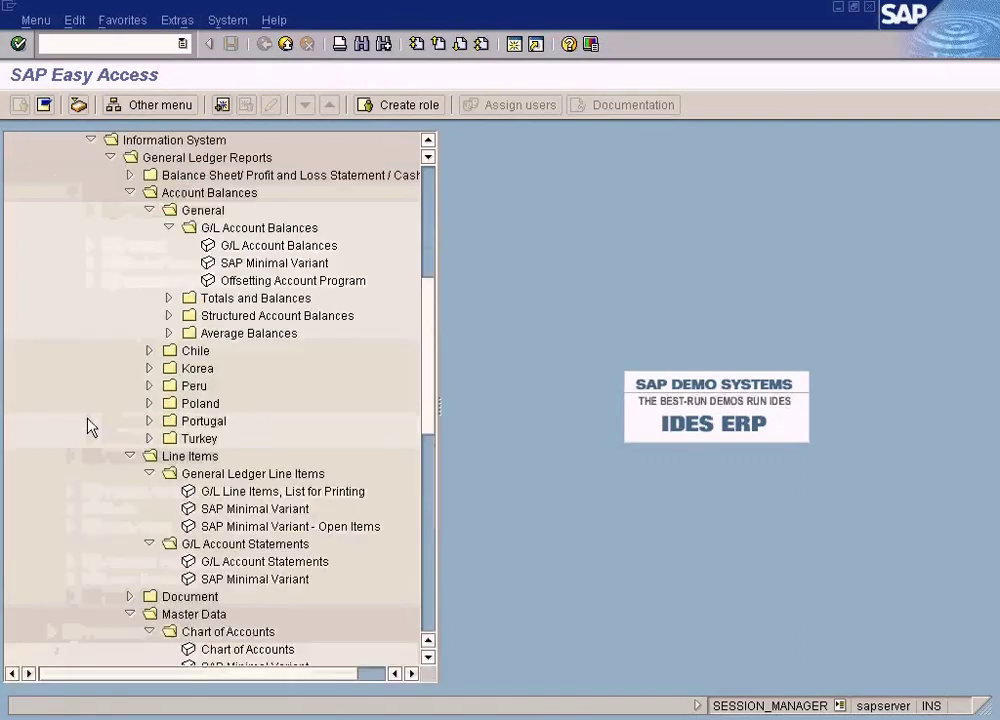
pyautogui.click(92, 140)
pyautogui.scroll(2, 105, 282)
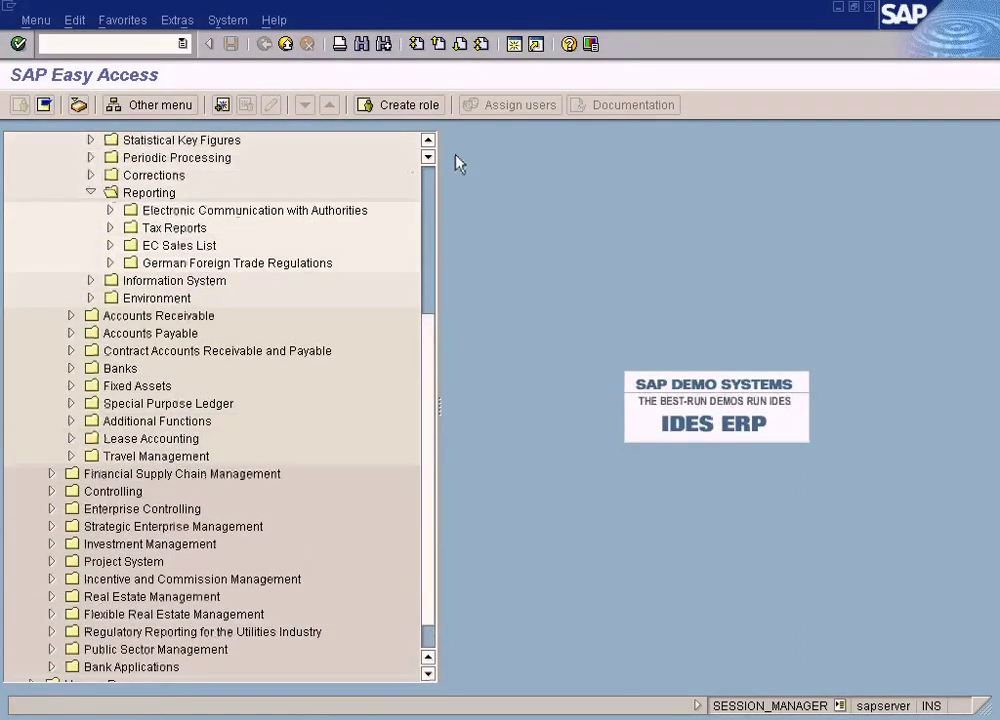
pyautogui.scroll(1, 432, 140)
pyautogui.scroll(1, 432, 140)
pyautogui.scroll(2, 432, 140)
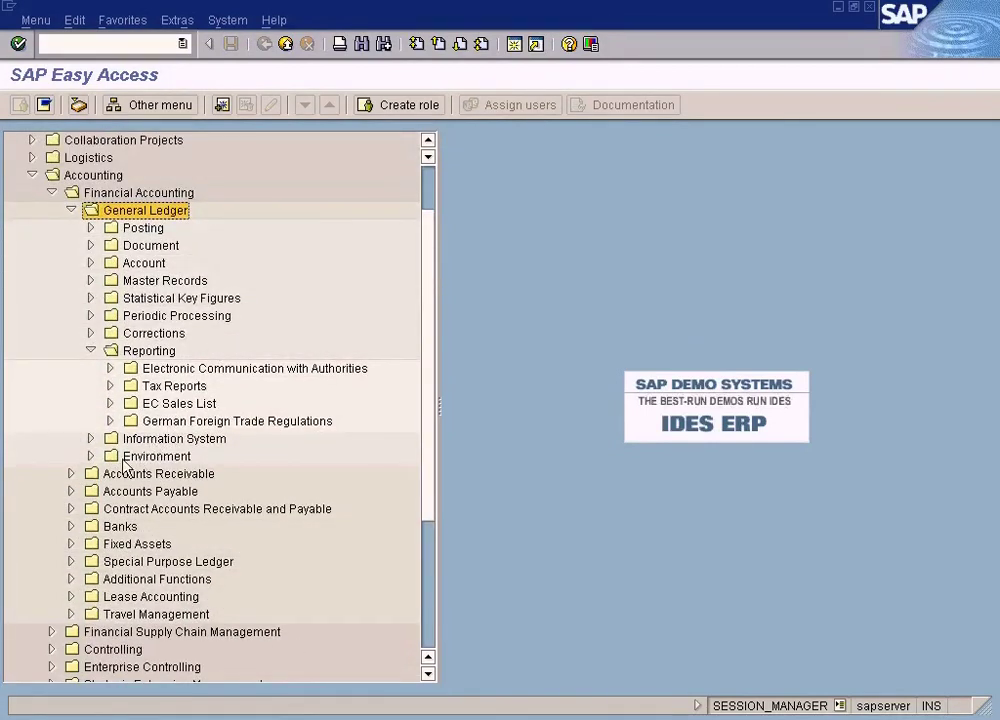
# Step: Expand Accounts Receivable and Accounts Payable, collapsing each one's Information System folder
pyautogui.click(71, 474)
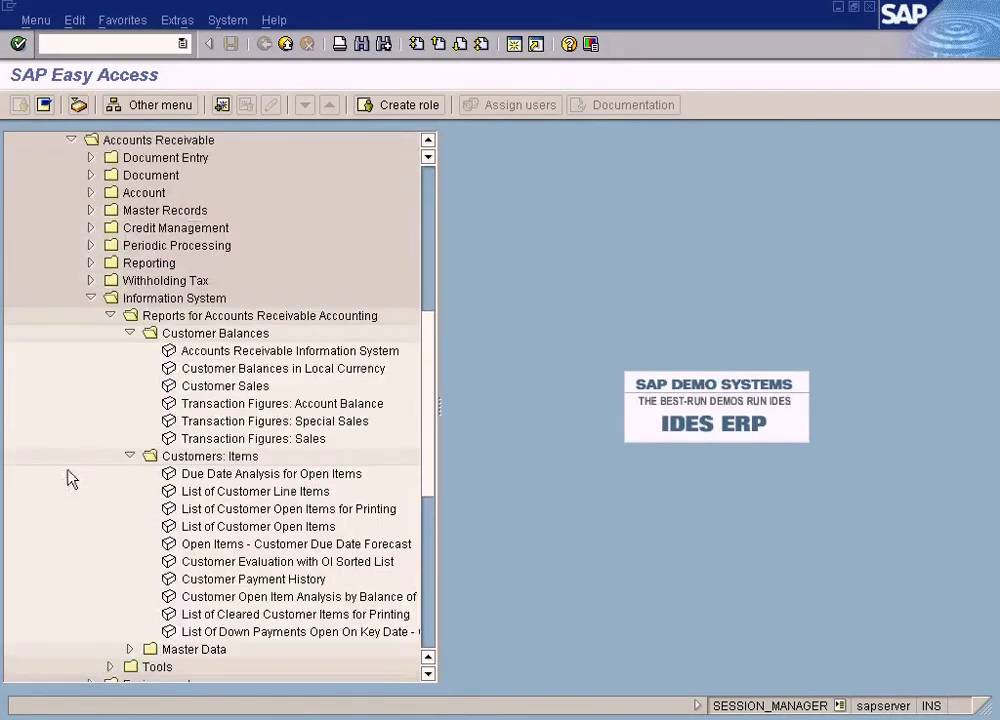
pyautogui.click(90, 298)
pyautogui.click(72, 333)
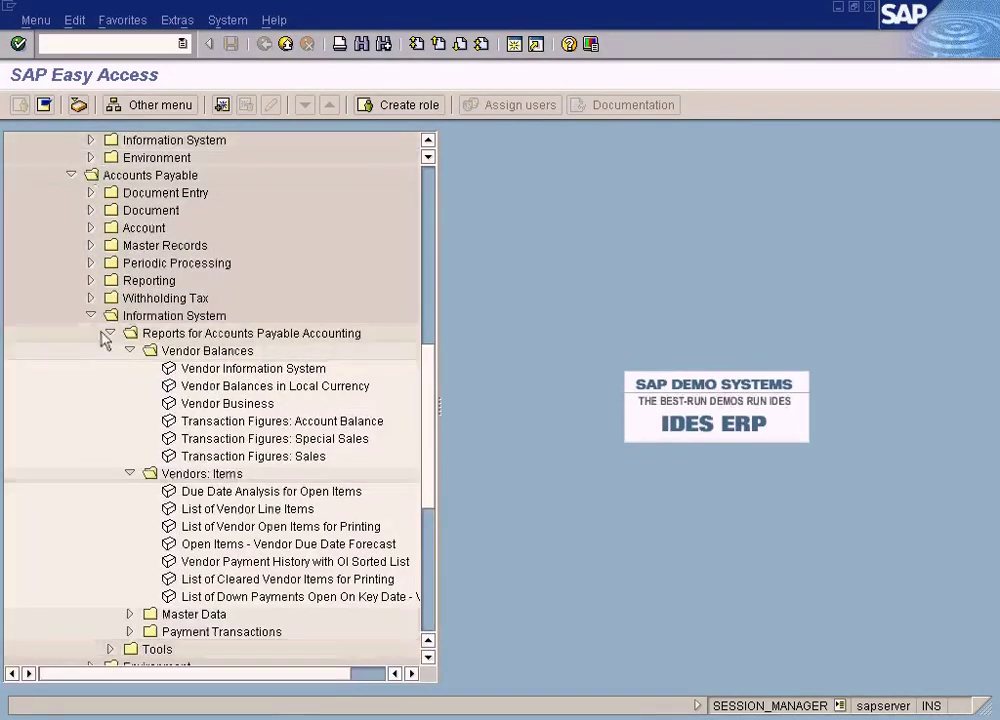
pyautogui.click(90, 315)
pyautogui.scroll(2, 92, 320)
pyautogui.scroll(2, 92, 320)
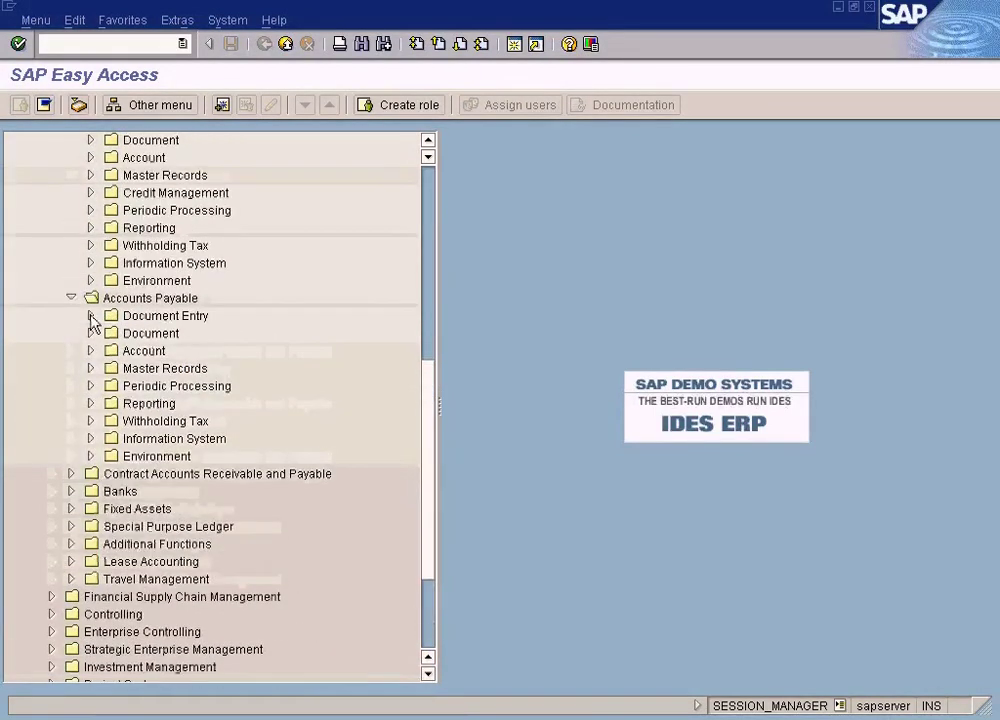
pyautogui.scroll(2, 92, 320)
pyautogui.scroll(1, 92, 320)
pyautogui.scroll(2, 92, 320)
pyautogui.scroll(2, 92, 320)
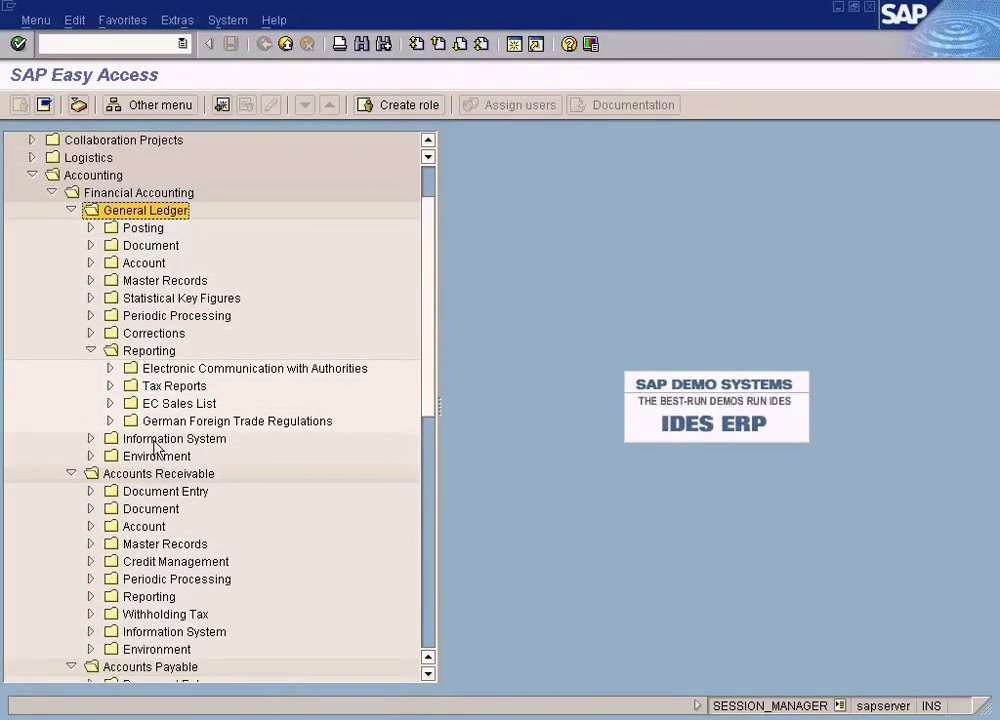
pyautogui.scroll(-1, 150, 447)
pyautogui.click(140, 543)
pyautogui.click(140, 582)
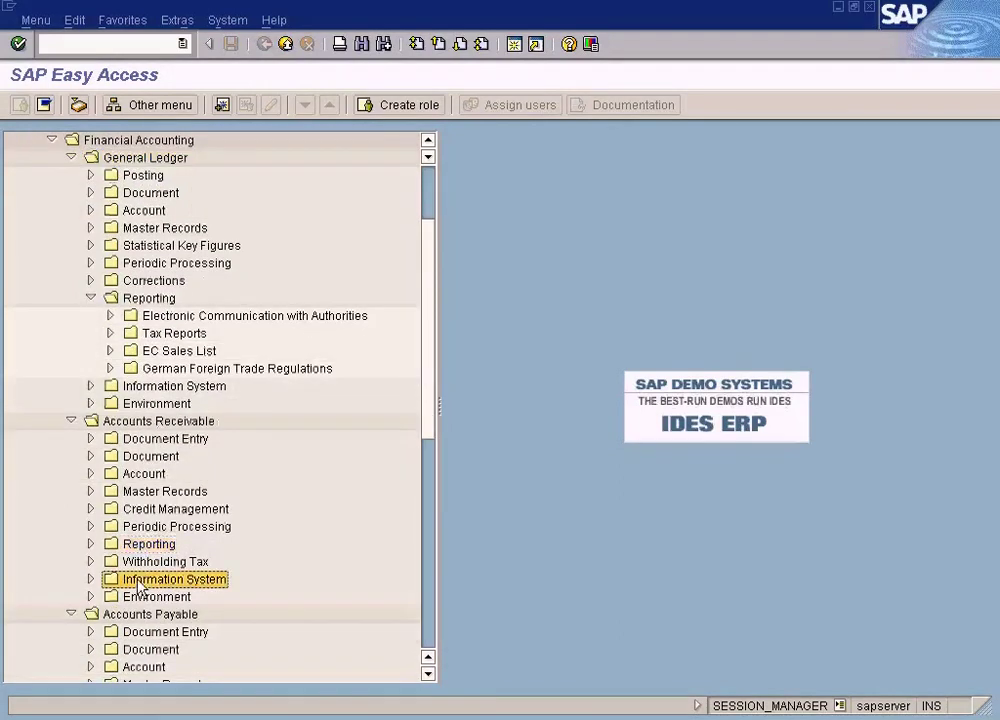
pyautogui.click(141, 547)
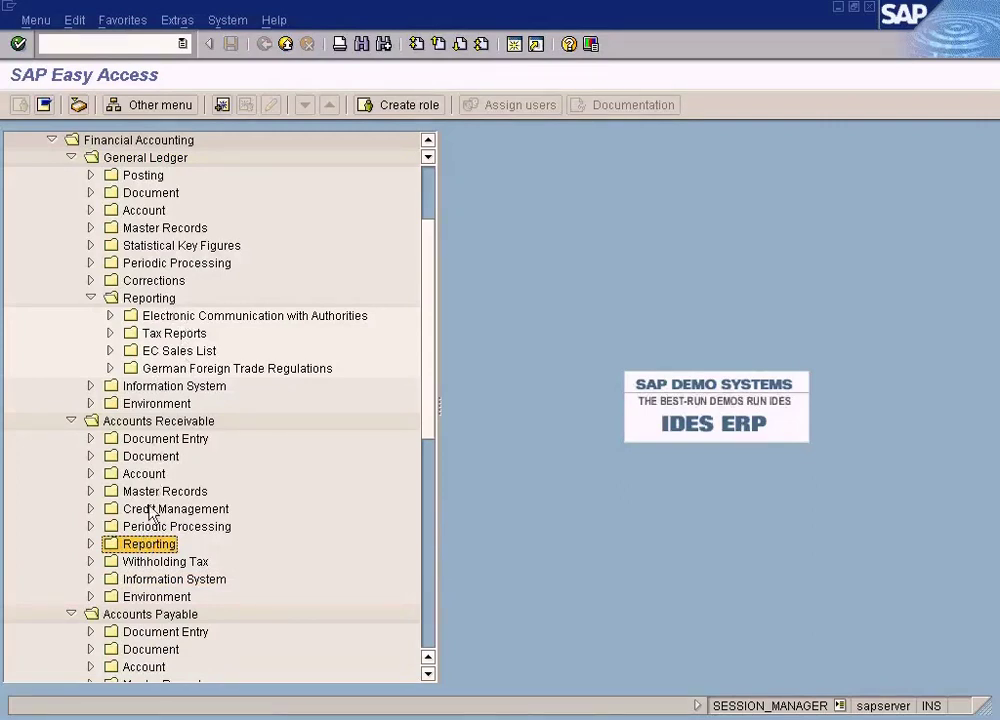
pyautogui.scroll(-1, 140, 582)
pyautogui.scroll(-3, 140, 585)
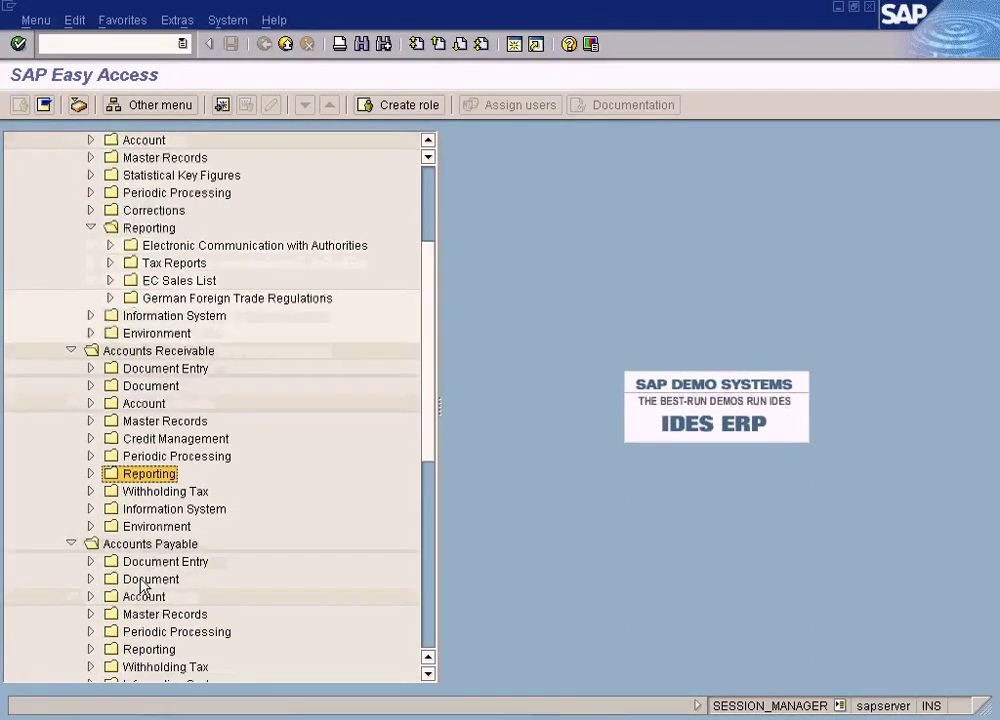
pyautogui.scroll(-3, 140, 585)
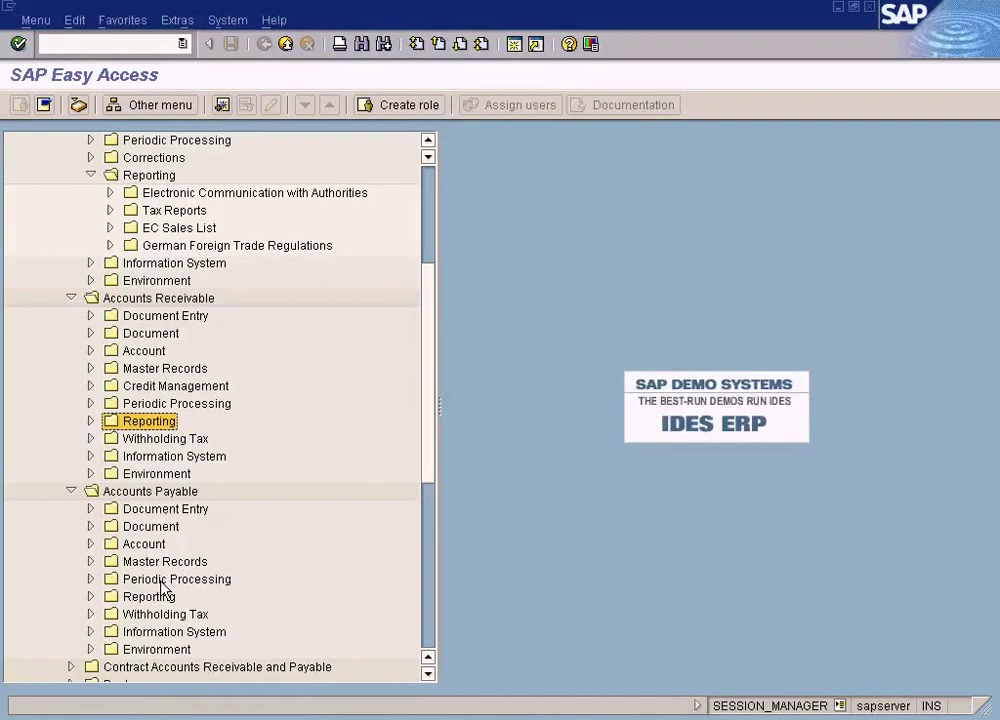
pyautogui.click(166, 492)
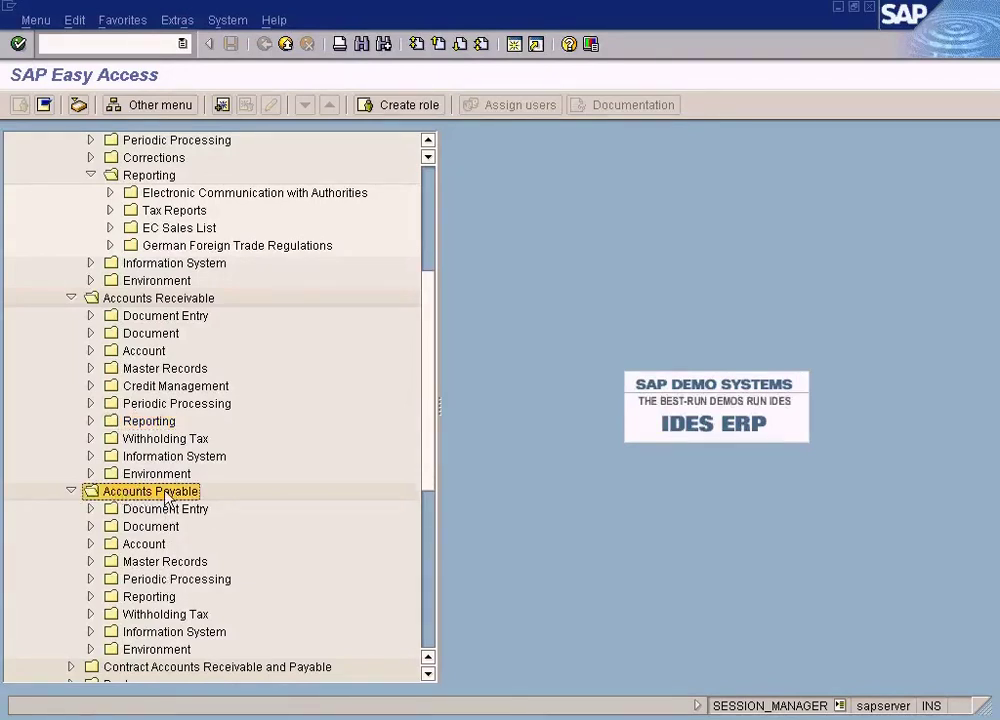
pyautogui.scroll(2, 166, 492)
pyautogui.click(182, 334)
pyautogui.scroll(3, 190, 350)
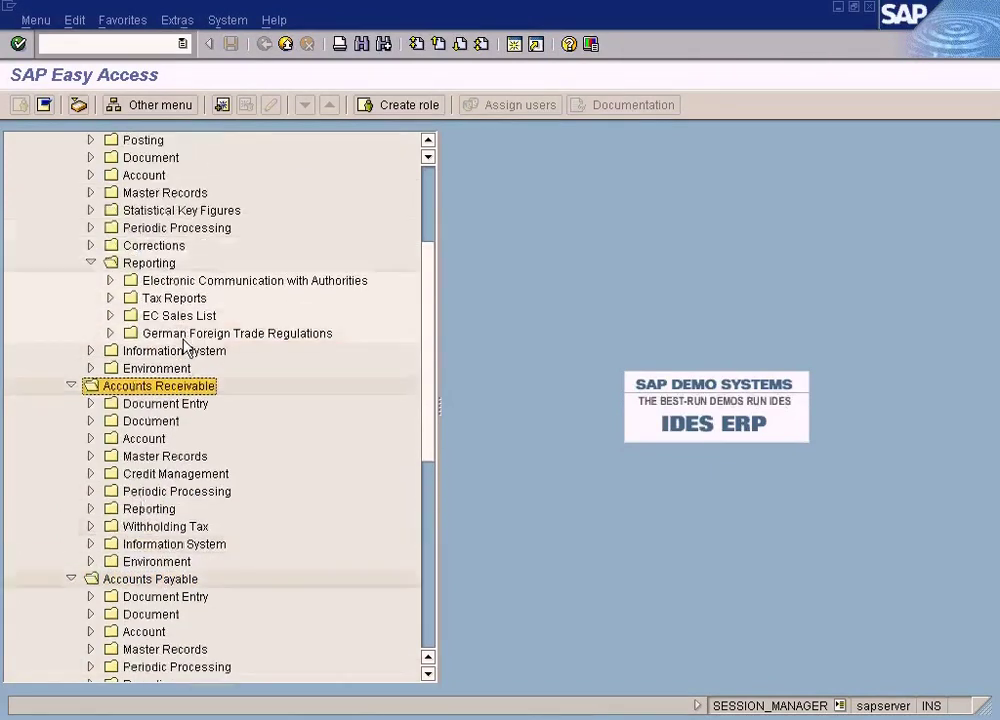
pyautogui.scroll(3, 188, 347)
pyautogui.scroll(3, 184, 347)
pyautogui.click(170, 212)
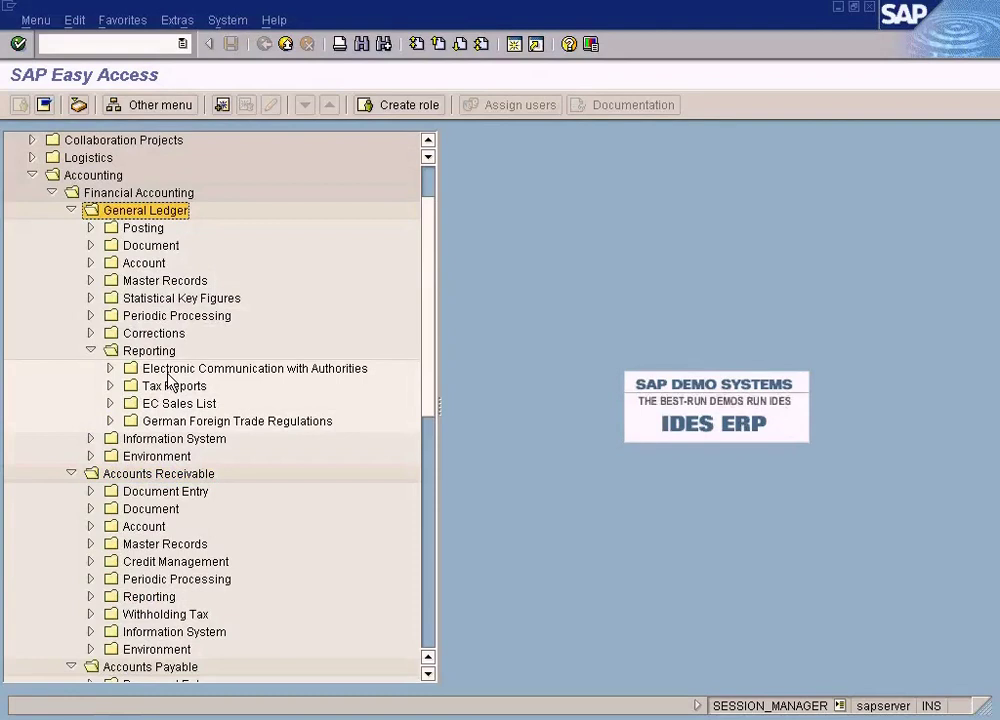
# Step: Expand General Ledger Information System, collapsing Line Items, Master Data, G/L Account Balances and Account Balances folders
pyautogui.click(90, 439)
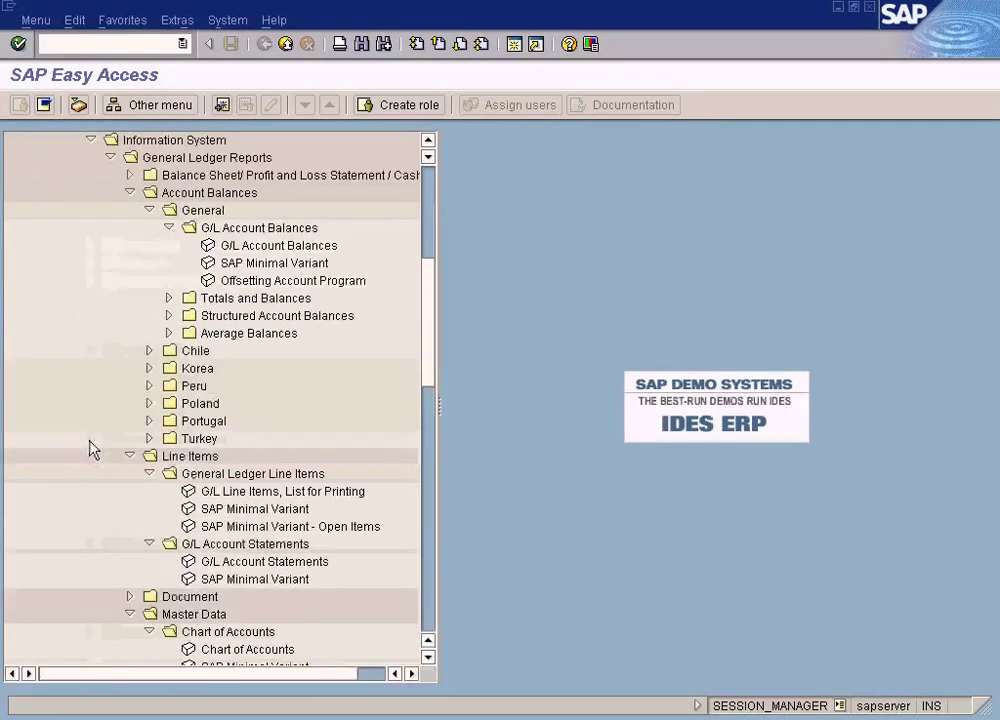
pyautogui.click(129, 456)
pyautogui.click(129, 491)
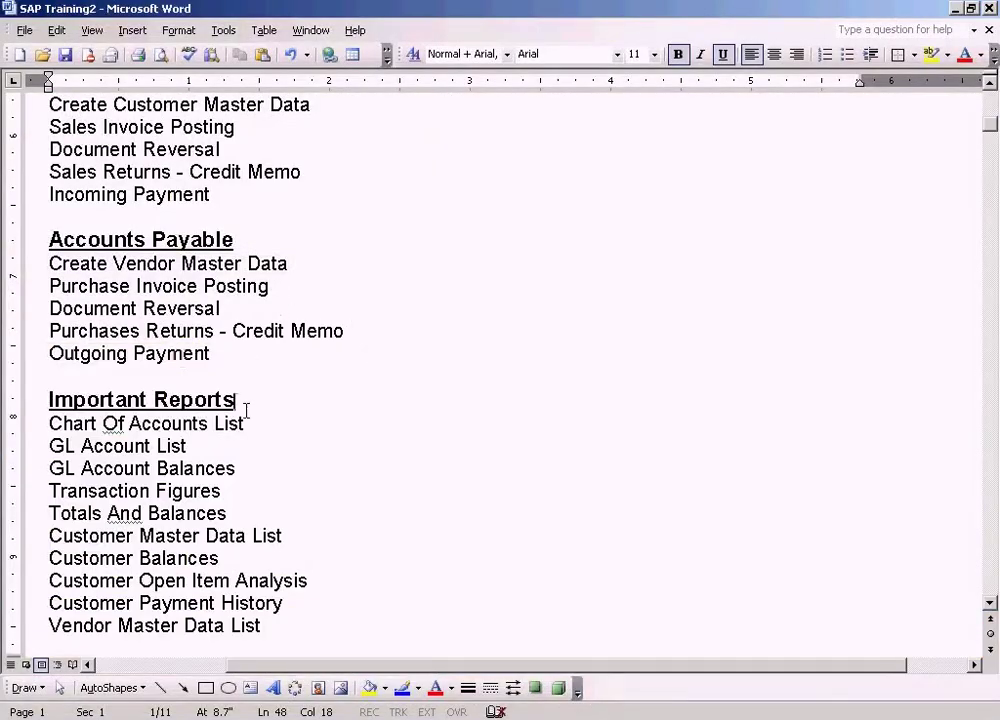
pyautogui.click(250, 423)
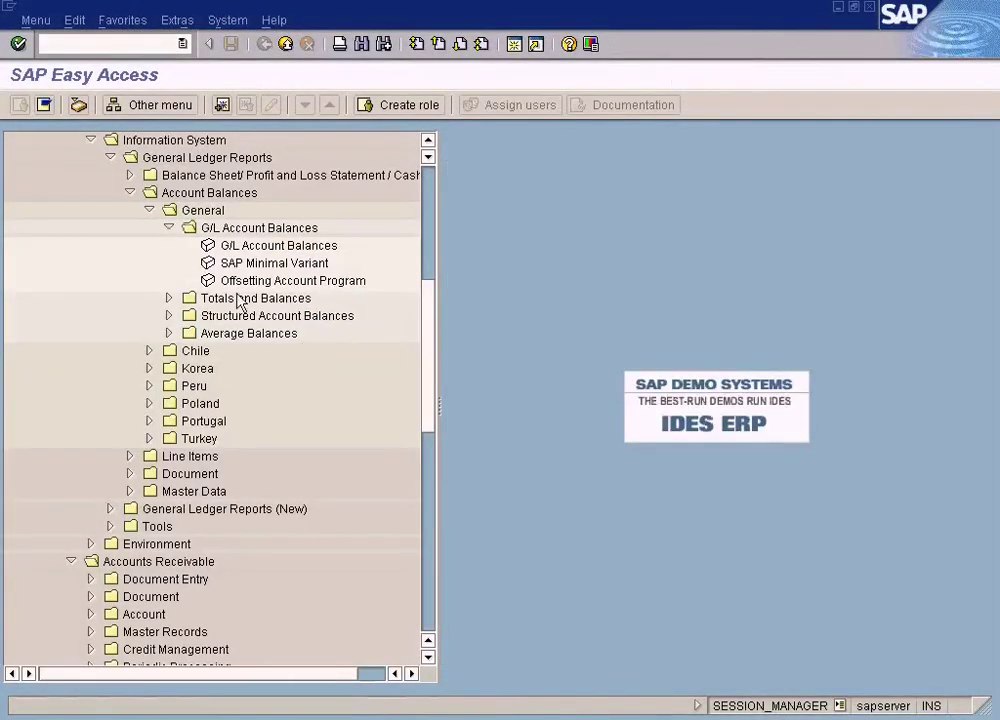
pyautogui.click(169, 229)
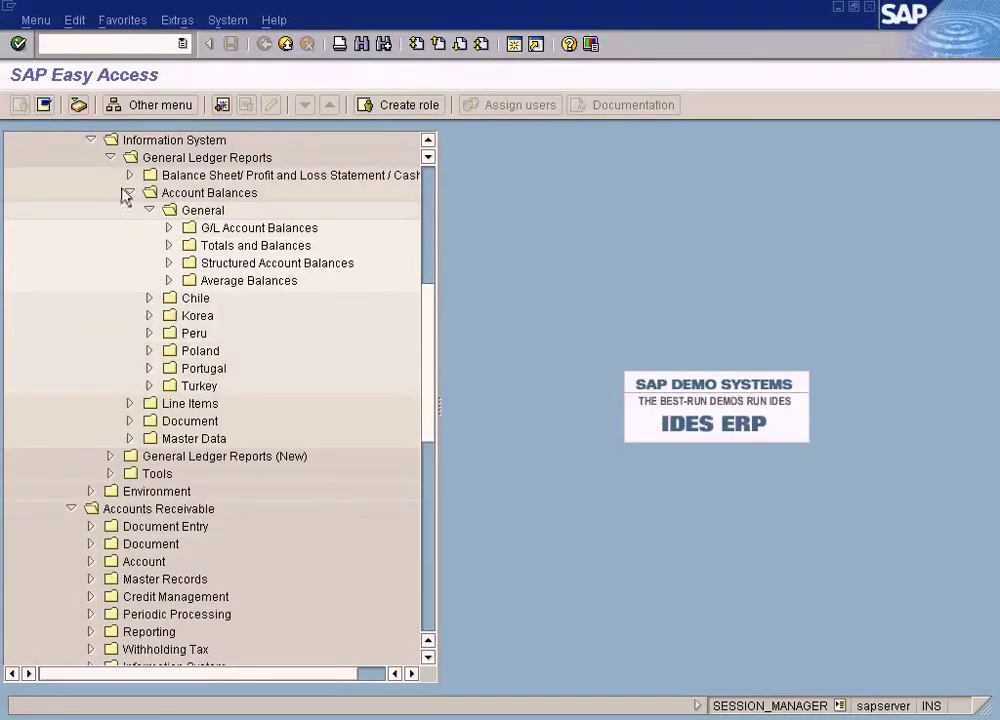
pyautogui.click(130, 193)
pyautogui.click(190, 158)
# Step: Collapse Reporting, open the Master Data reports folder and select the Chart of Accounts report
pyautogui.scroll(2, 185, 165)
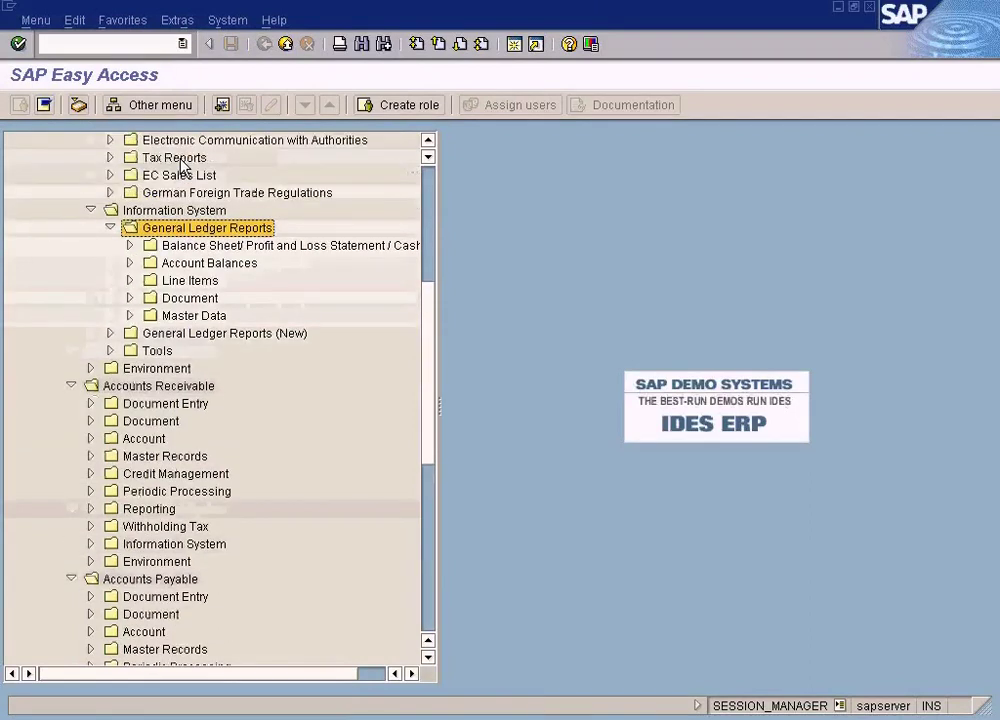
pyautogui.scroll(2, 183, 168)
pyautogui.scroll(2, 183, 165)
pyautogui.scroll(1, 160, 230)
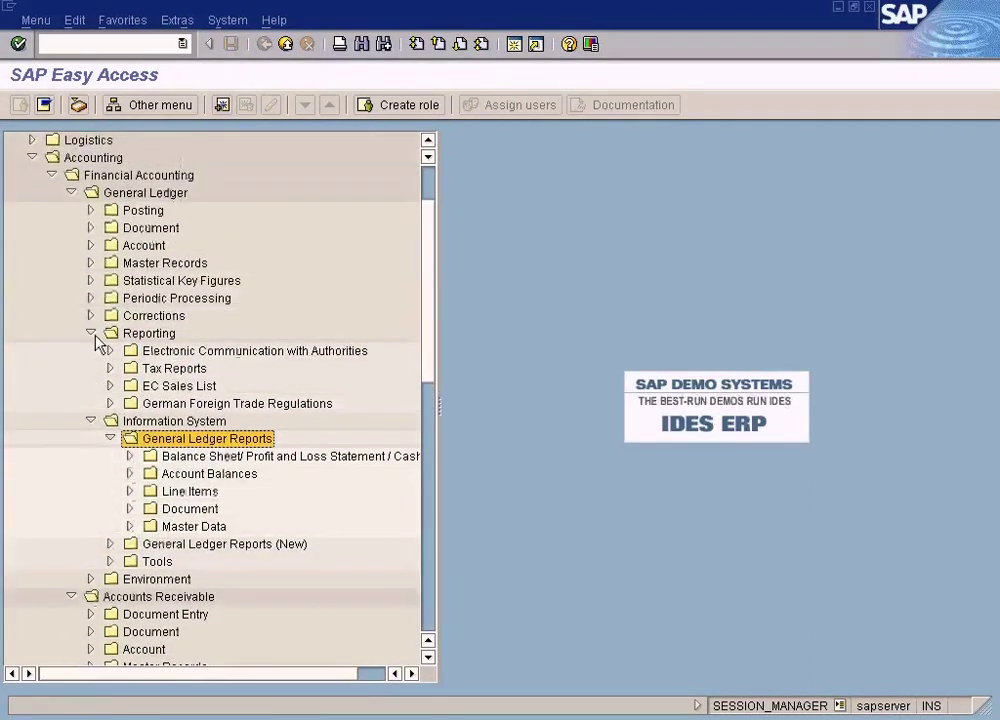
pyautogui.click(92, 336)
pyautogui.click(130, 456)
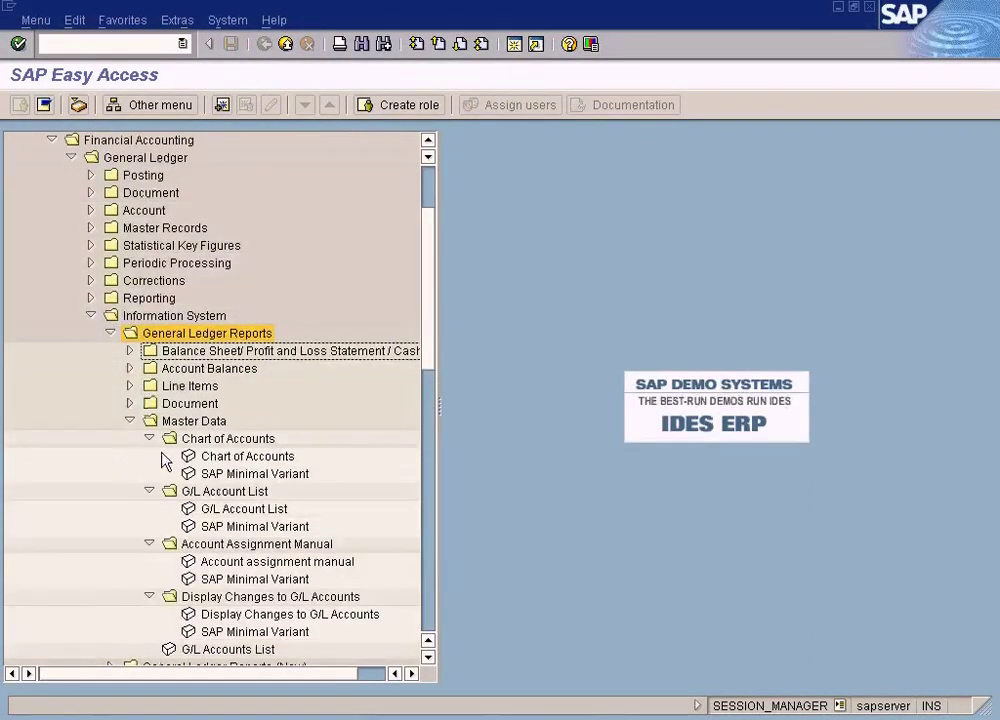
pyautogui.click(150, 491)
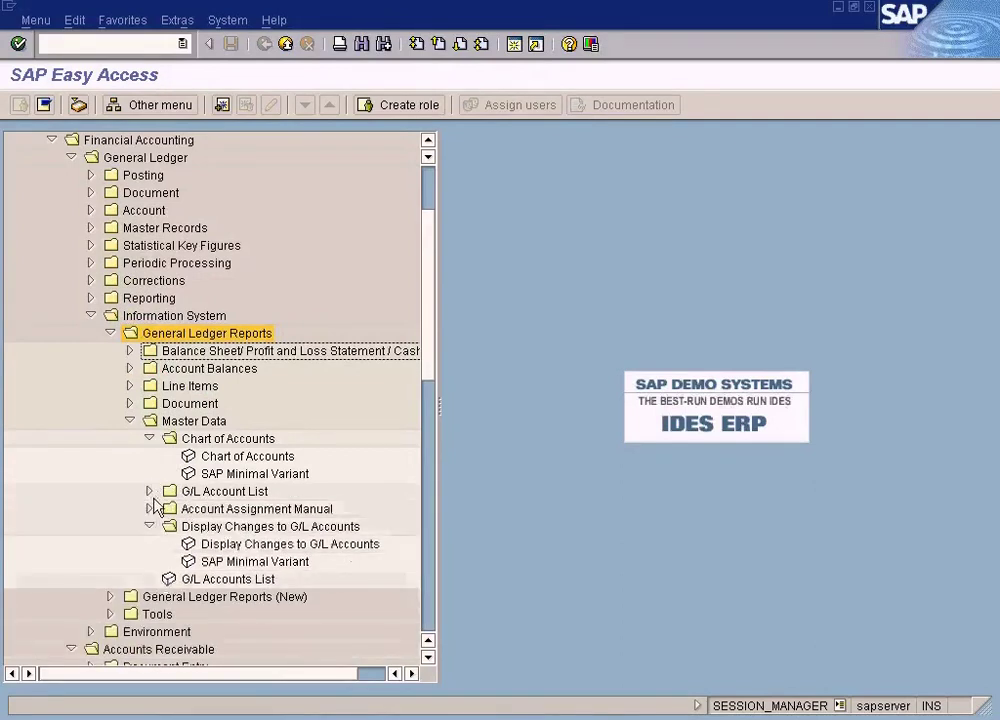
pyautogui.click(150, 526)
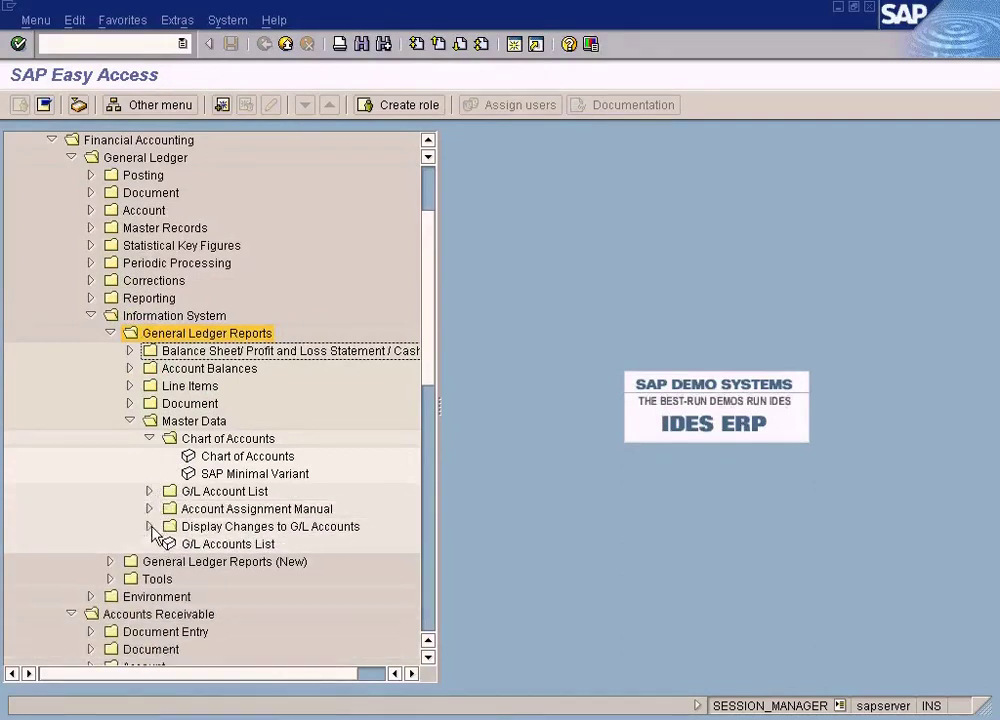
pyautogui.click(235, 457)
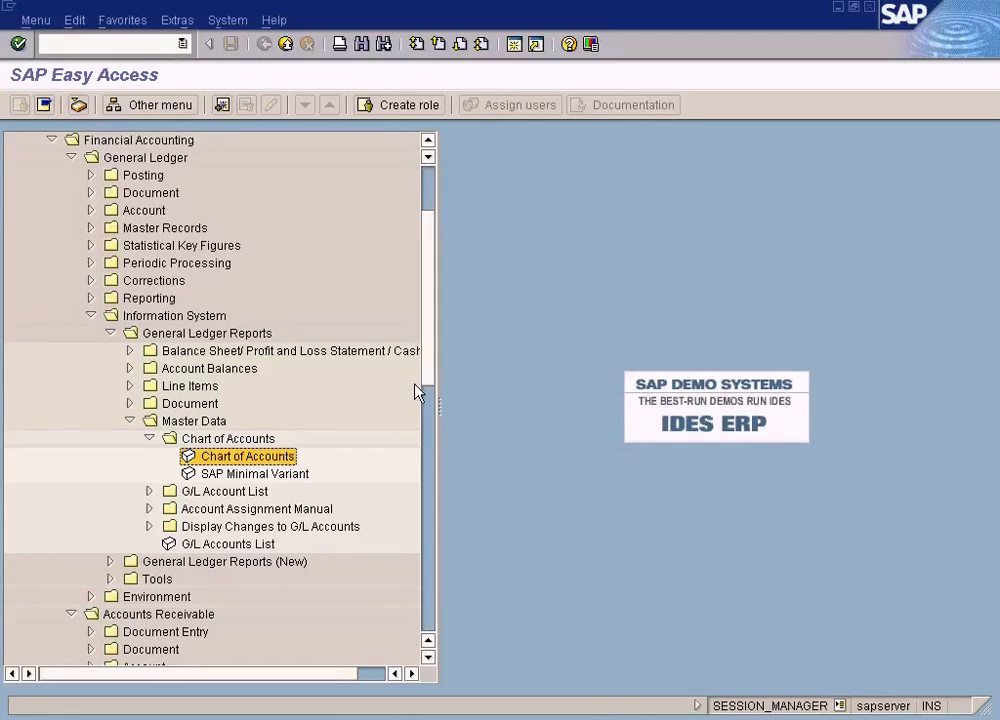
# Step: Run the Chart of Accounts report with chart of accounts SUN, listing its 13 G/L accounts
pyautogui.doubleClick(276, 462)
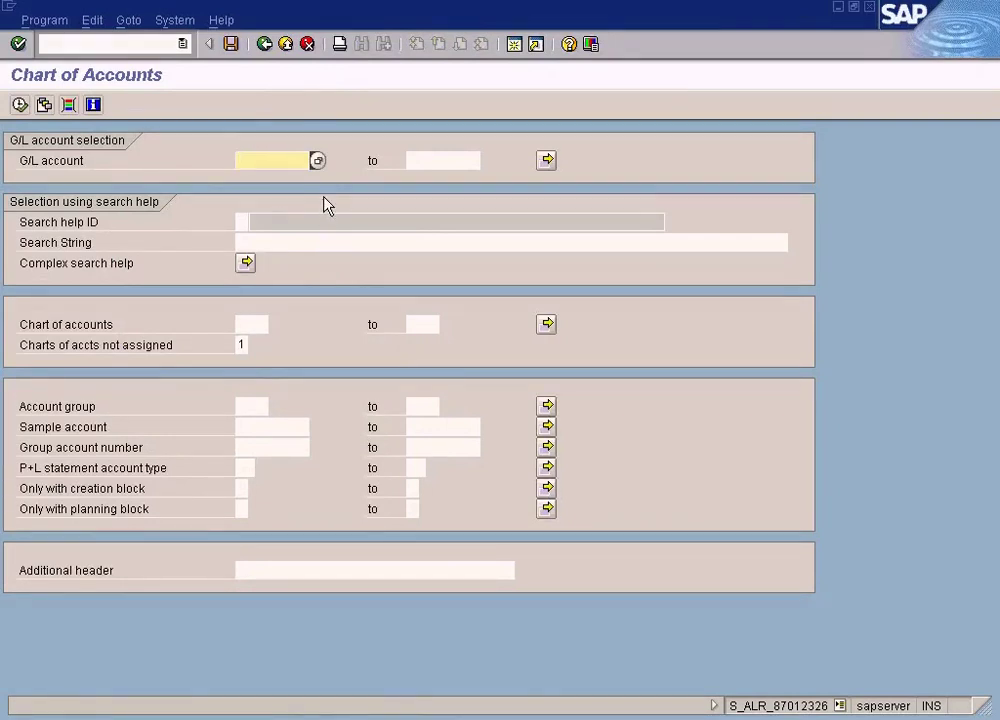
pyautogui.click(258, 323)
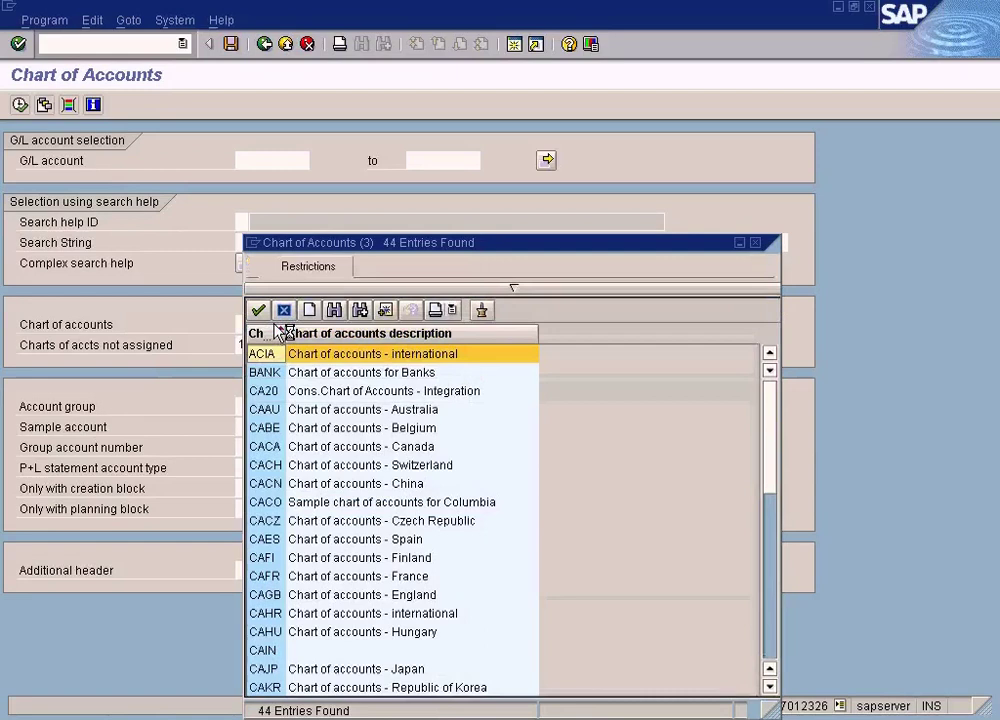
pyautogui.click(768, 605)
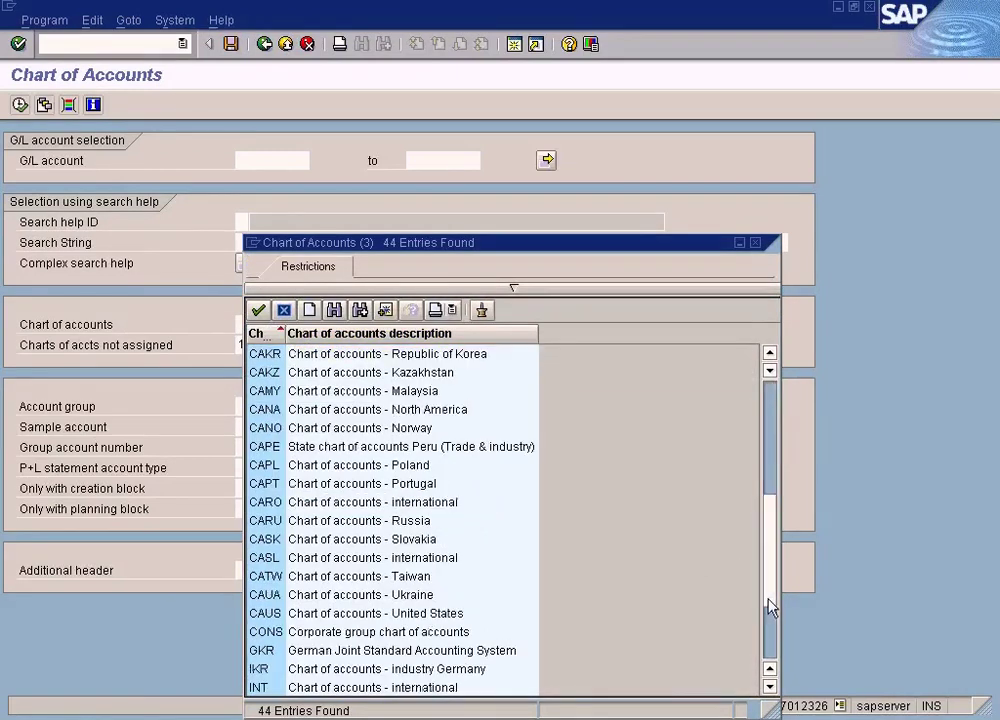
pyautogui.click(768, 632)
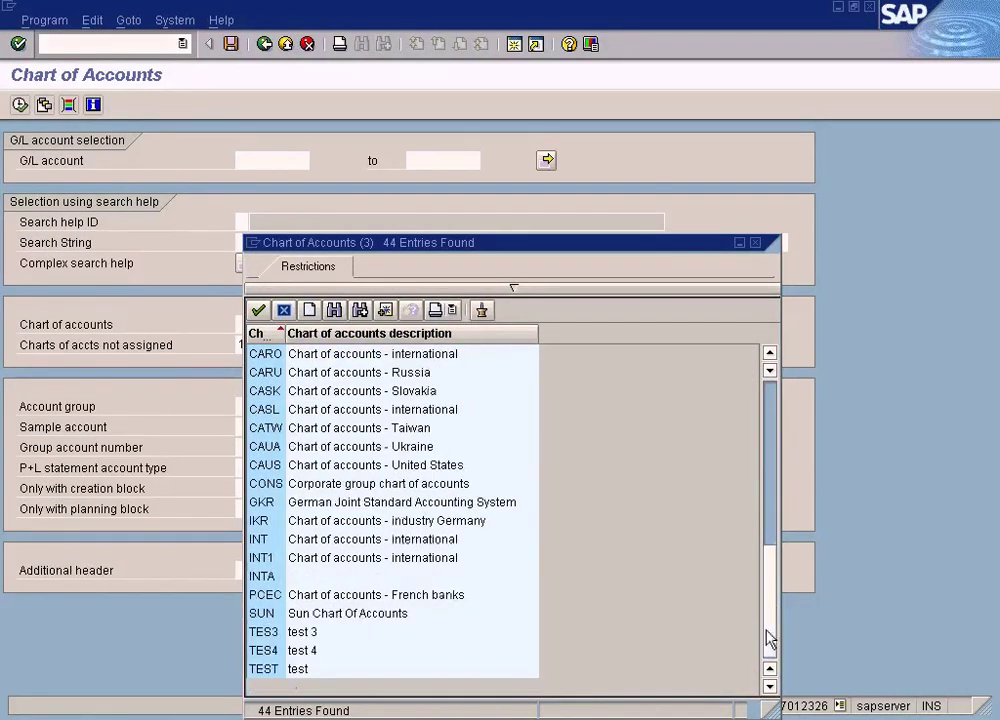
pyautogui.click(330, 617)
pyautogui.doubleClick(330, 617)
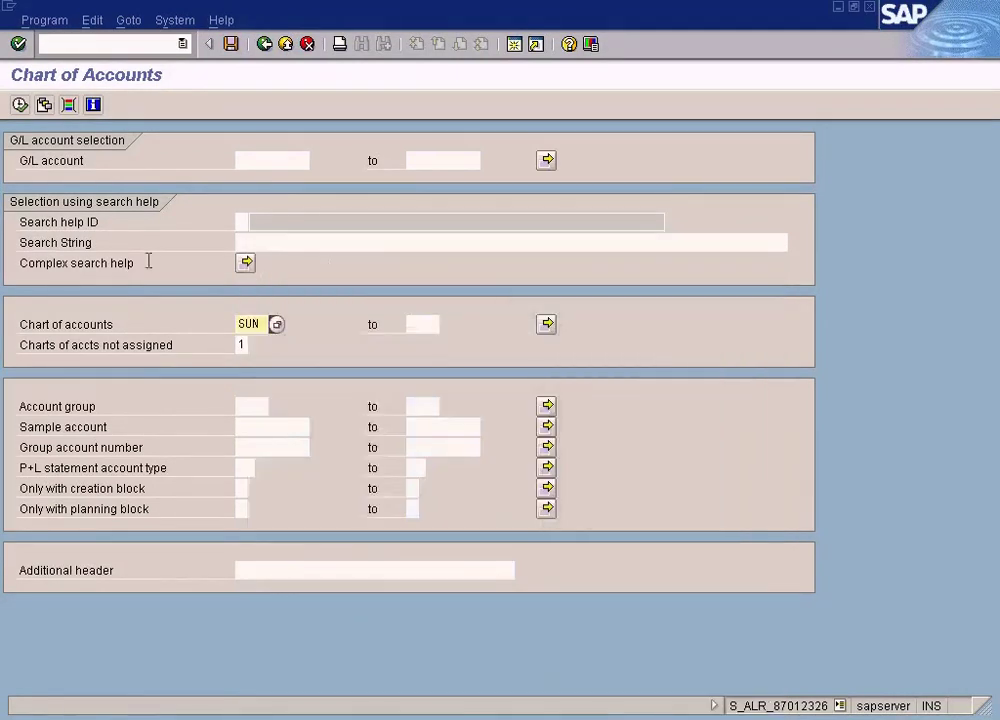
pyautogui.click(19, 105)
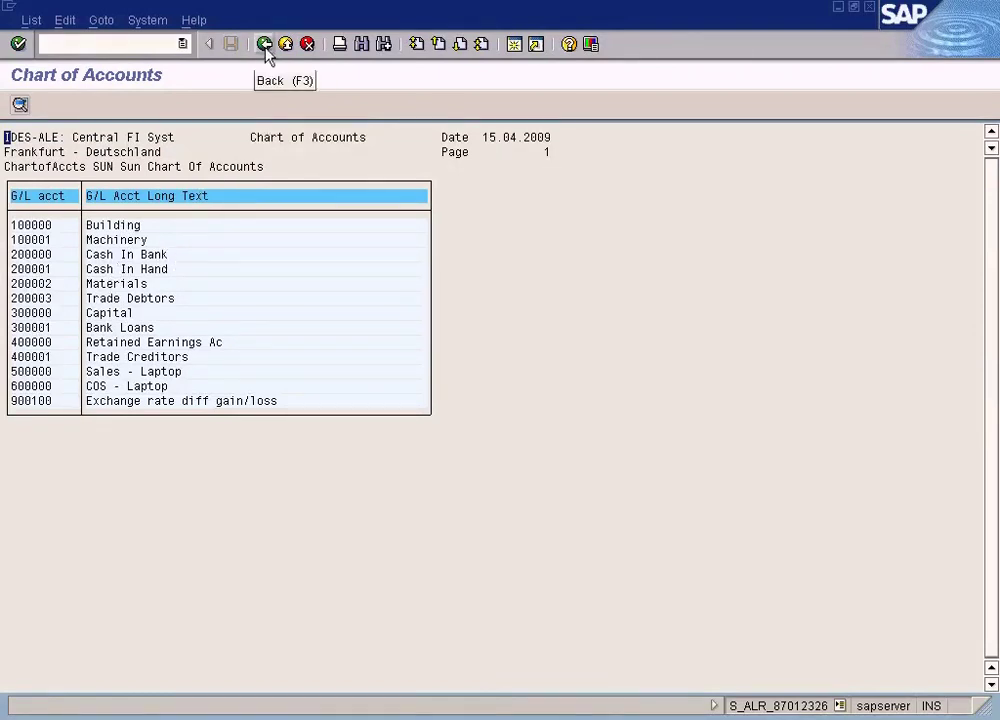
# Step: Back on the criteria, set 'Charts of accts not assigned' to option 2, unassigned to any company code
pyautogui.click(266, 47)
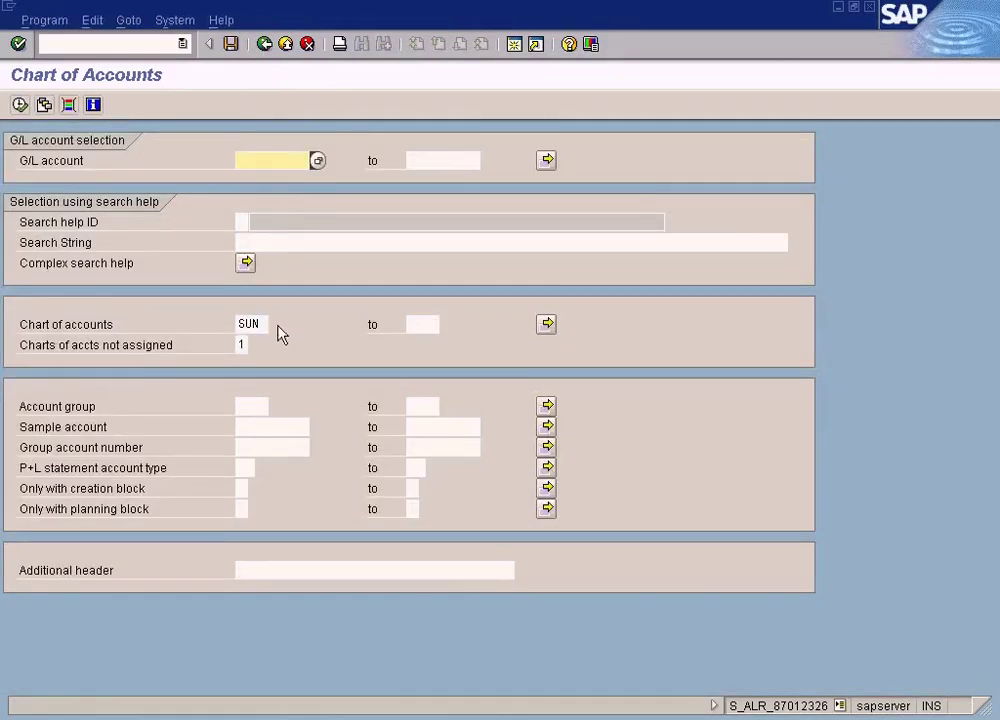
pyautogui.click(241, 345)
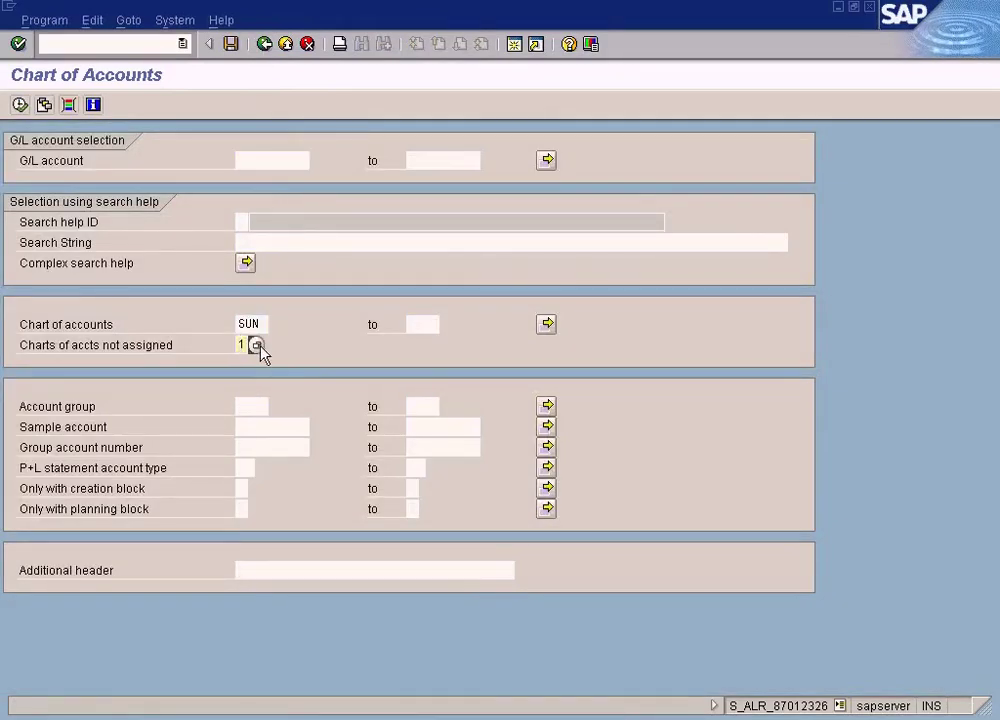
pyautogui.click(256, 346)
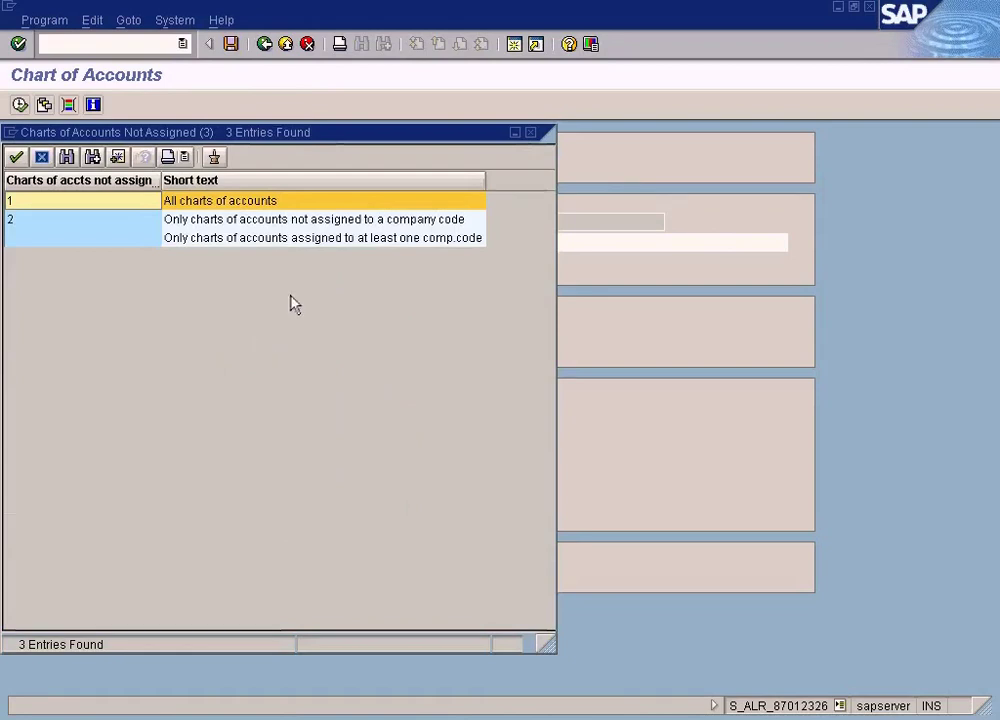
pyautogui.moveTo(386, 138); pyautogui.dragTo(669, 147)
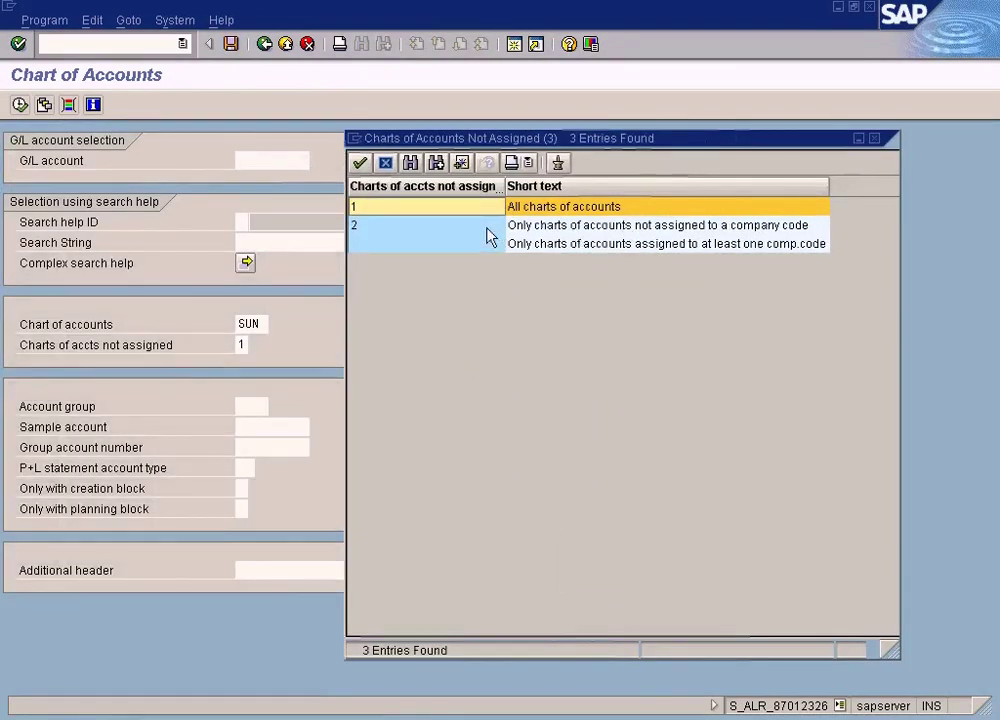
pyautogui.click(553, 230)
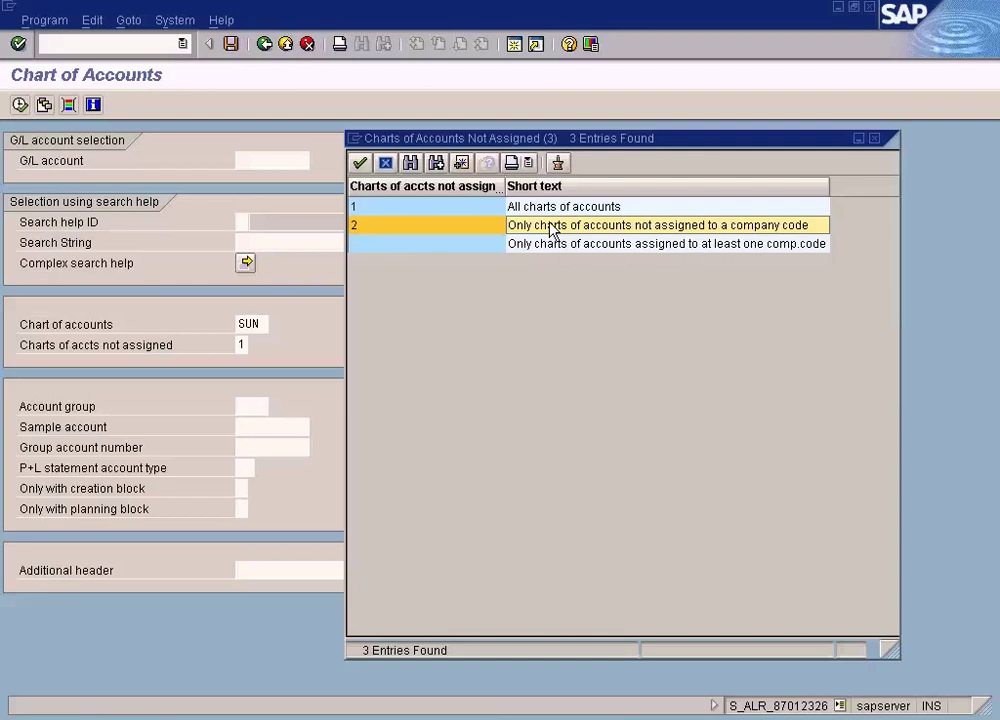
pyautogui.doubleClick(553, 226)
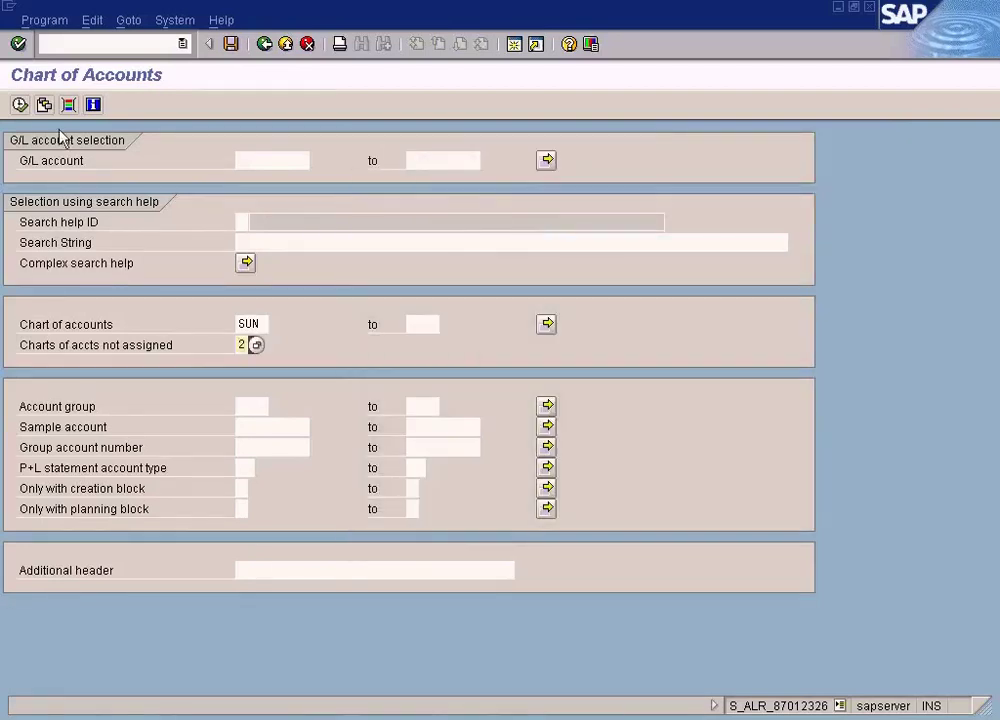
# Step: Run with SUN, hit the 'already assigned' error, clear SUN, rerun, and return to criteria
pyautogui.click(19, 105)
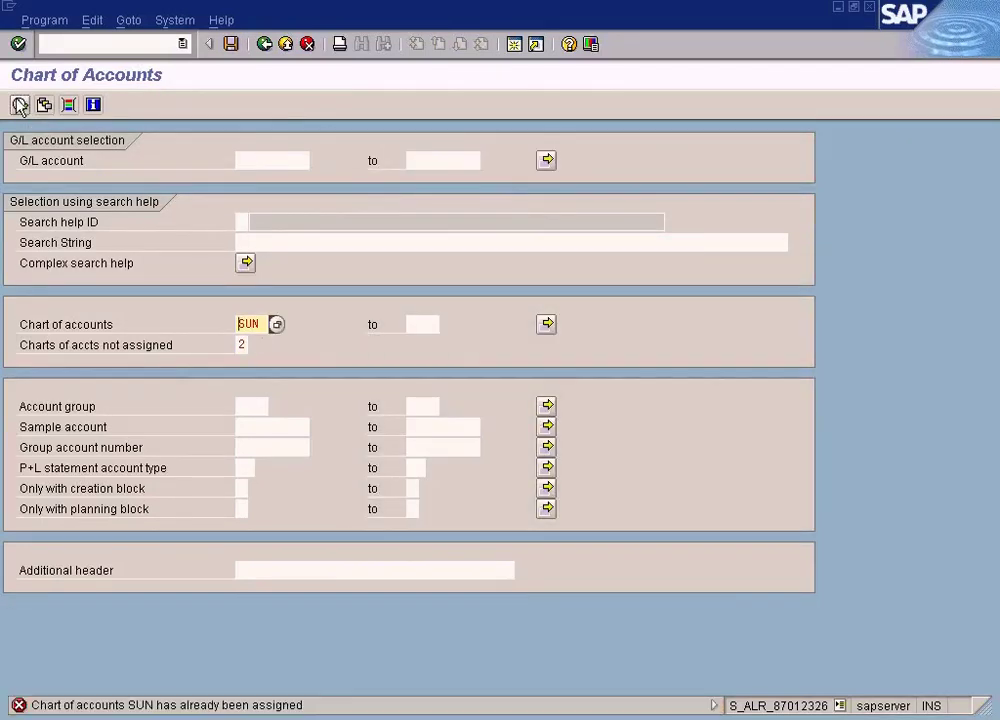
pyautogui.click(252, 345)
pyautogui.moveTo(261, 322); pyautogui.dragTo(196, 316)
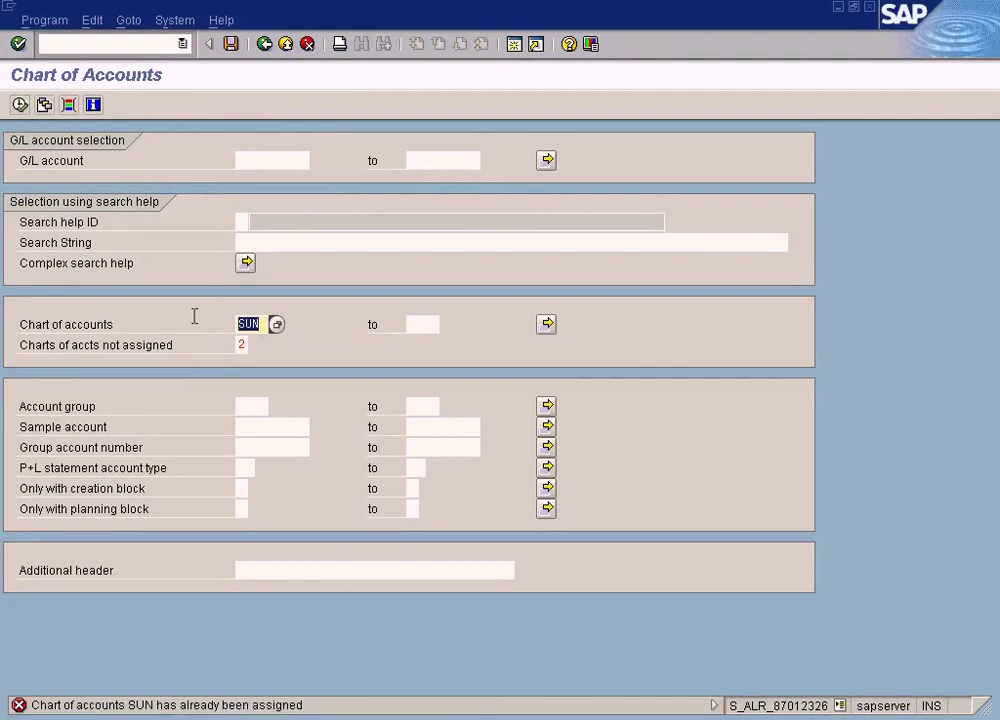
pyautogui.press('Delete')
pyautogui.click(20, 104)
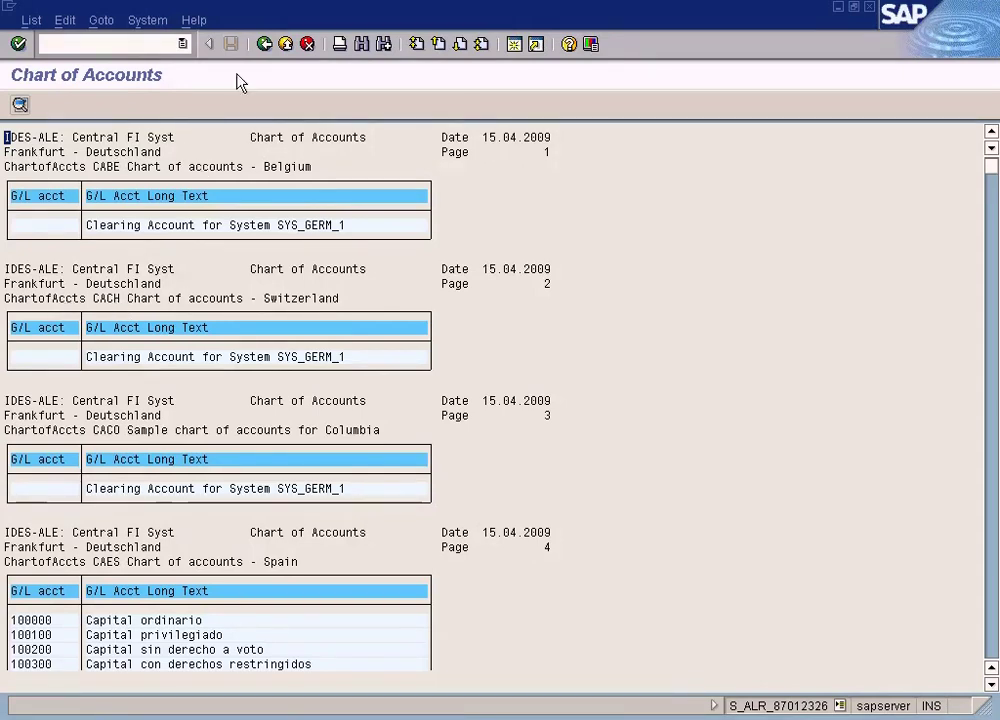
pyautogui.click(265, 44)
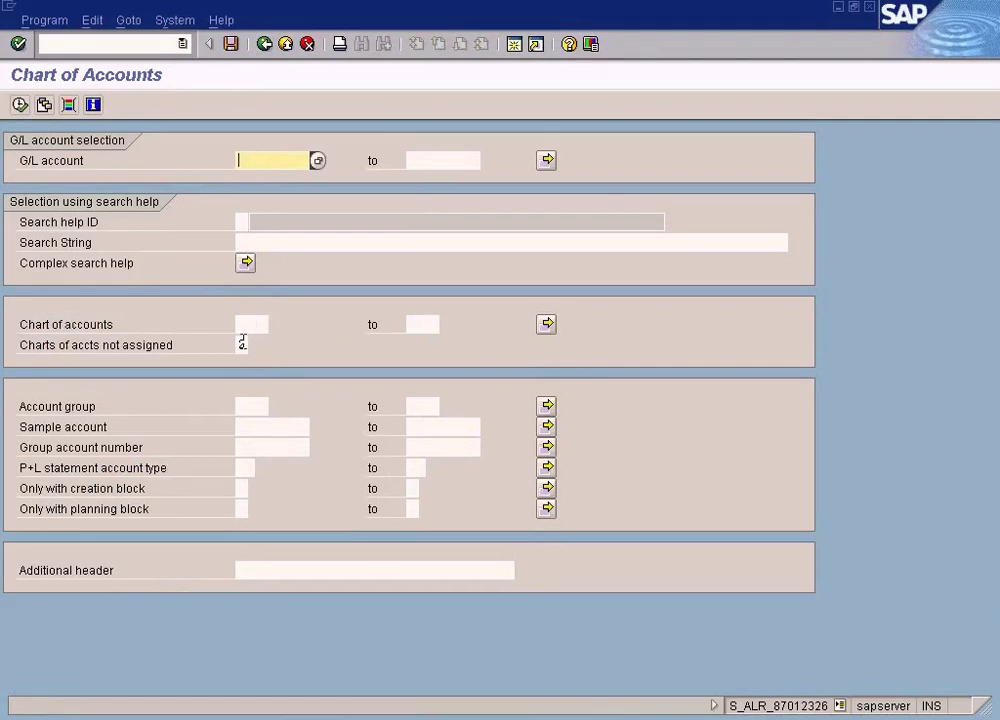
# Step: Set the not-assigned option to 'Only charts assigned to at least one comp.code' and run the report
pyautogui.click(242, 344)
pyautogui.press('F4')
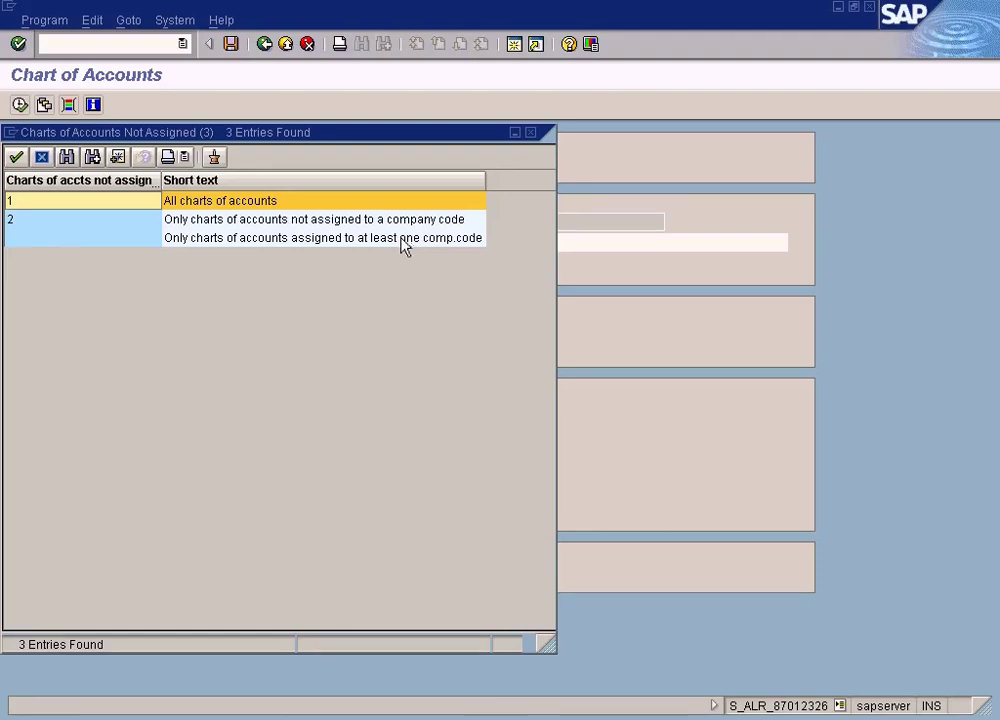
pyautogui.doubleClick(403, 246)
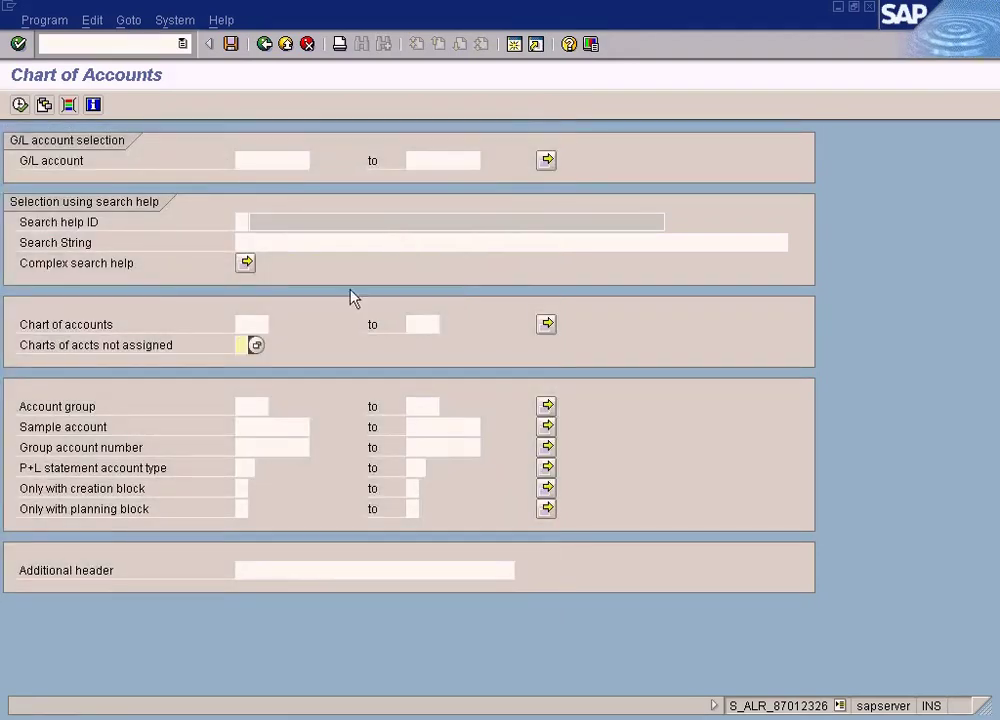
pyautogui.press('F4')
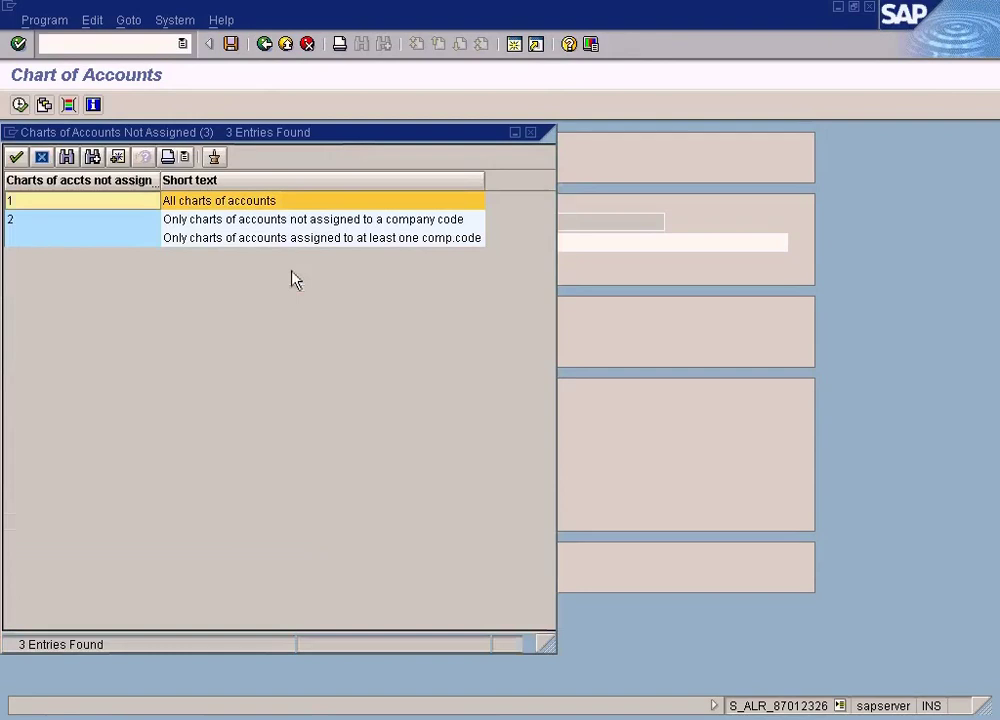
pyautogui.doubleClick(297, 245)
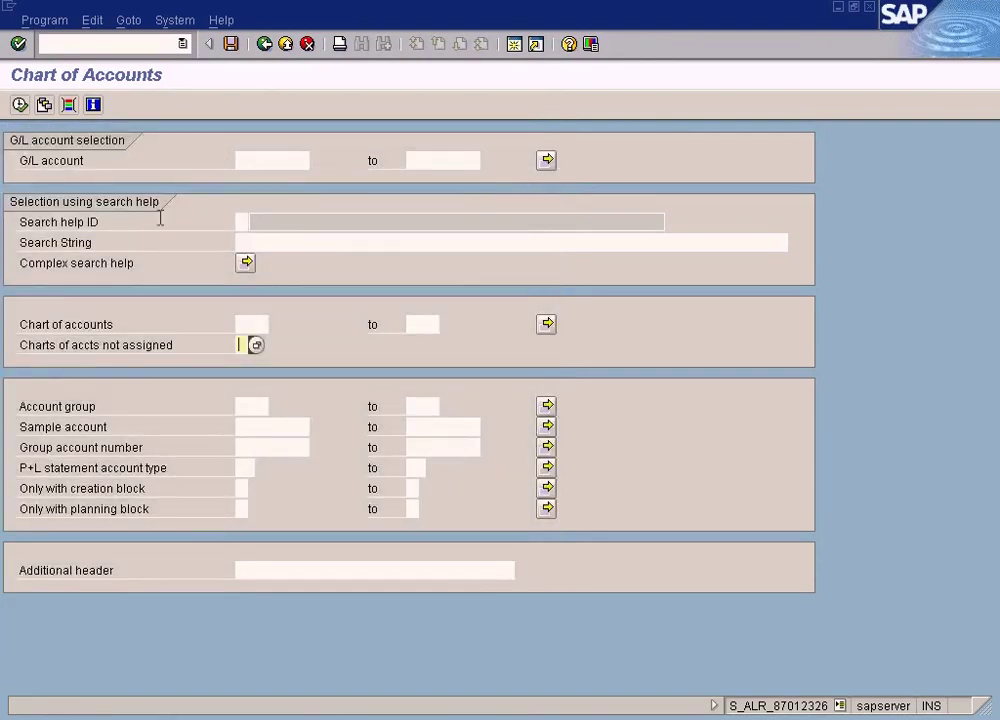
pyautogui.click(20, 105)
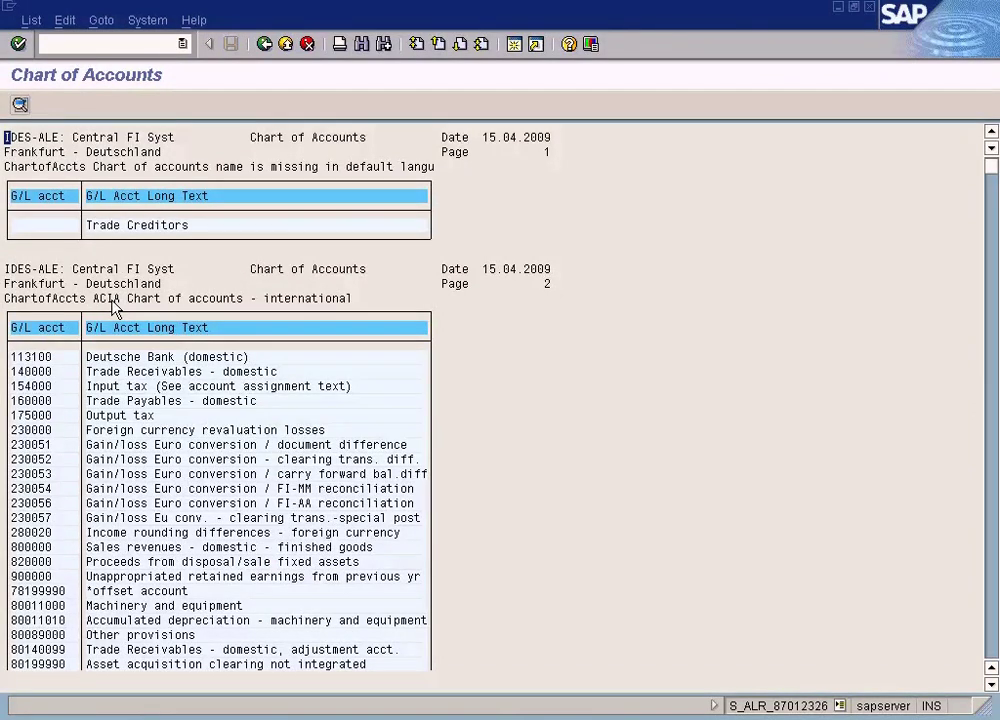
# Step: Search the report for 'sun' and jump to the SUN Chart Of Accounts hit on page 27
pyautogui.click(366, 47)
pyautogui.write('sun')
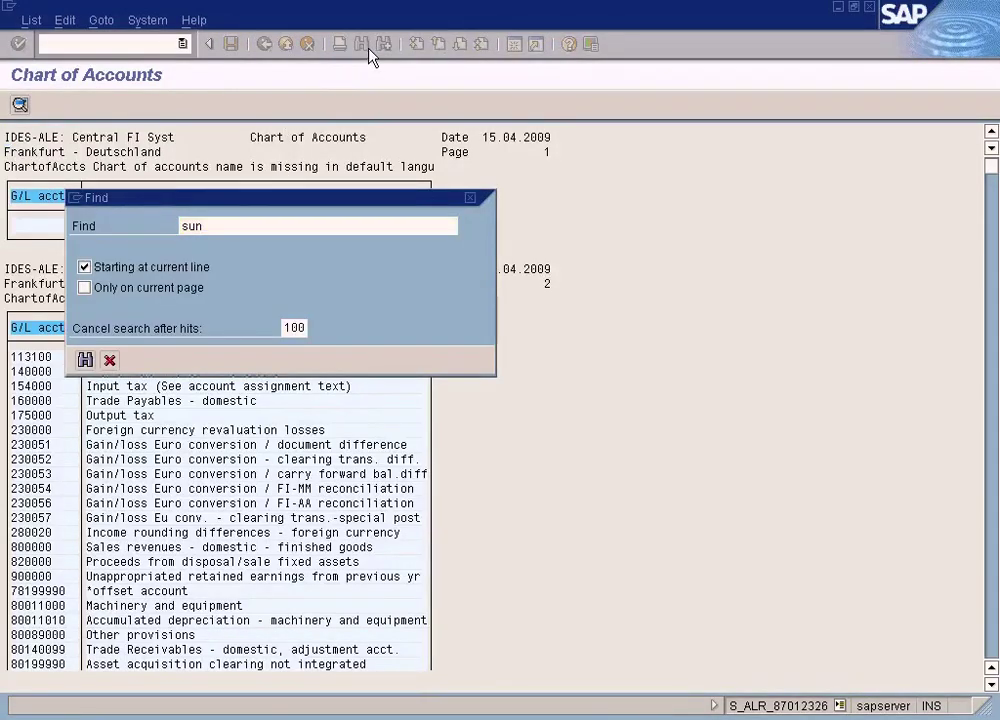
pyautogui.press('Return')
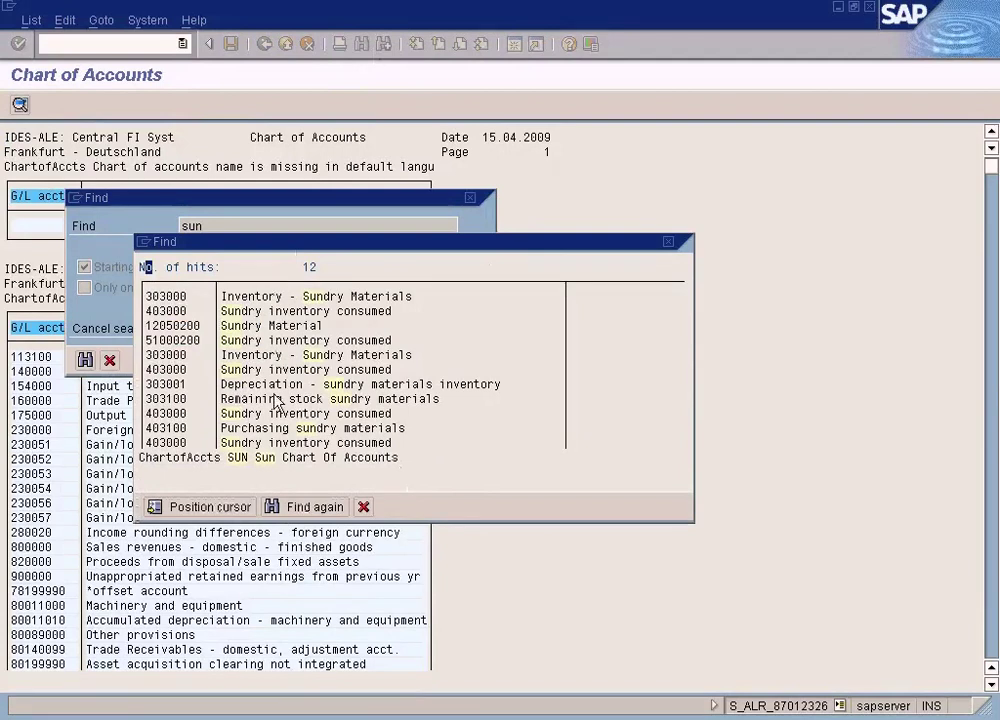
pyautogui.click(239, 462)
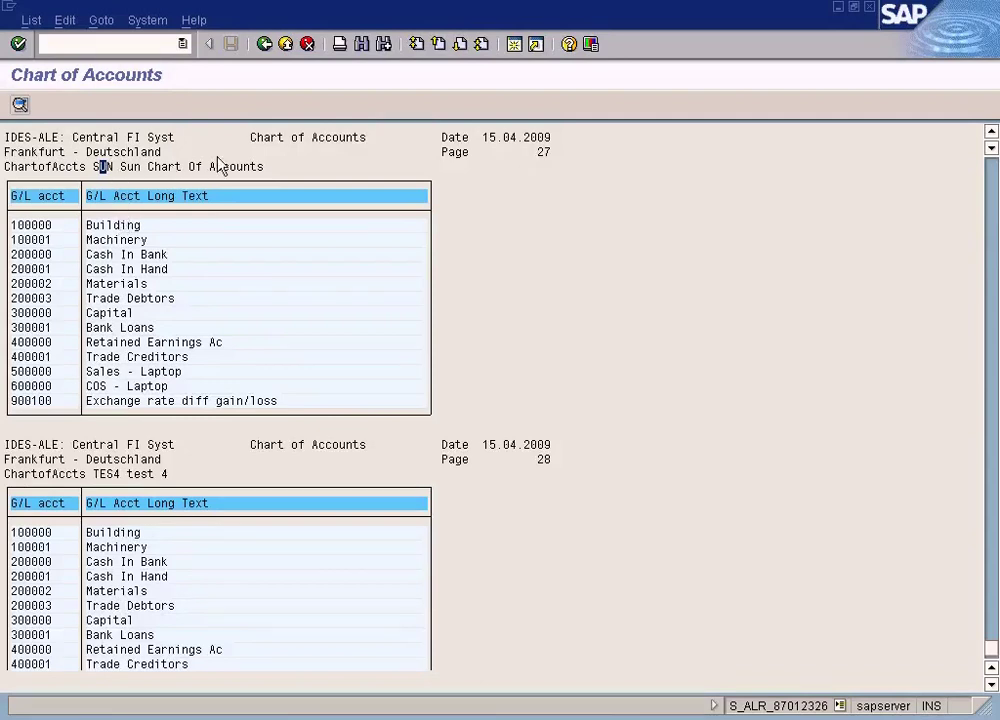
# Step: Return to the selection screen and pick account group CLIA, SUN's Current Liability, from the F4 list
pyautogui.click(266, 45)
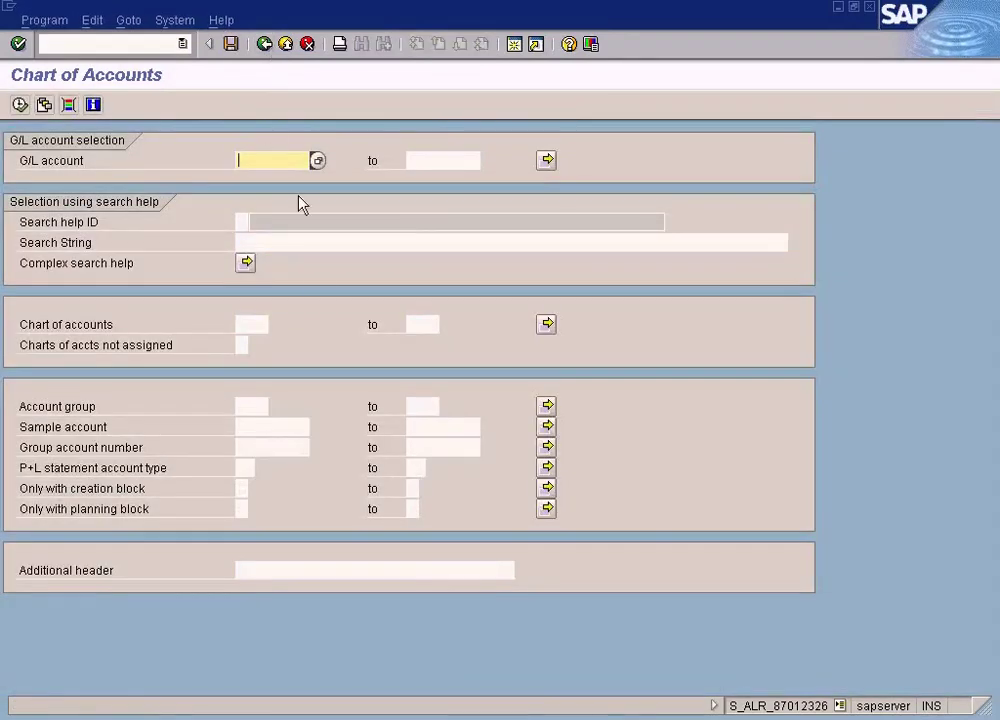
pyautogui.click(242, 344)
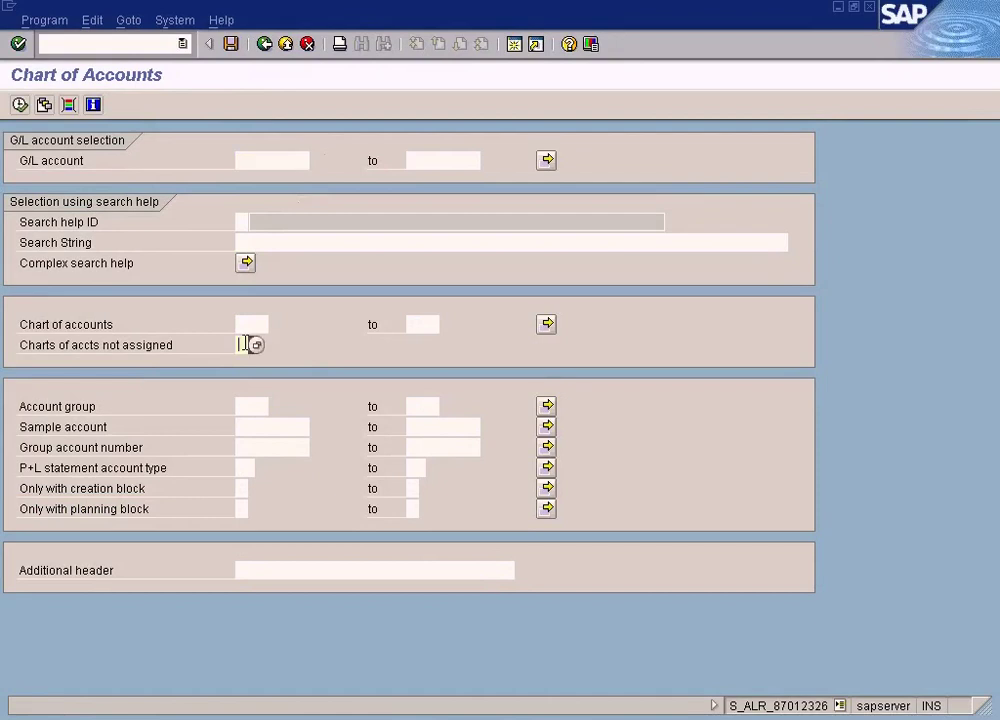
pyautogui.click(256, 324)
pyautogui.click(254, 406)
pyautogui.click(277, 407)
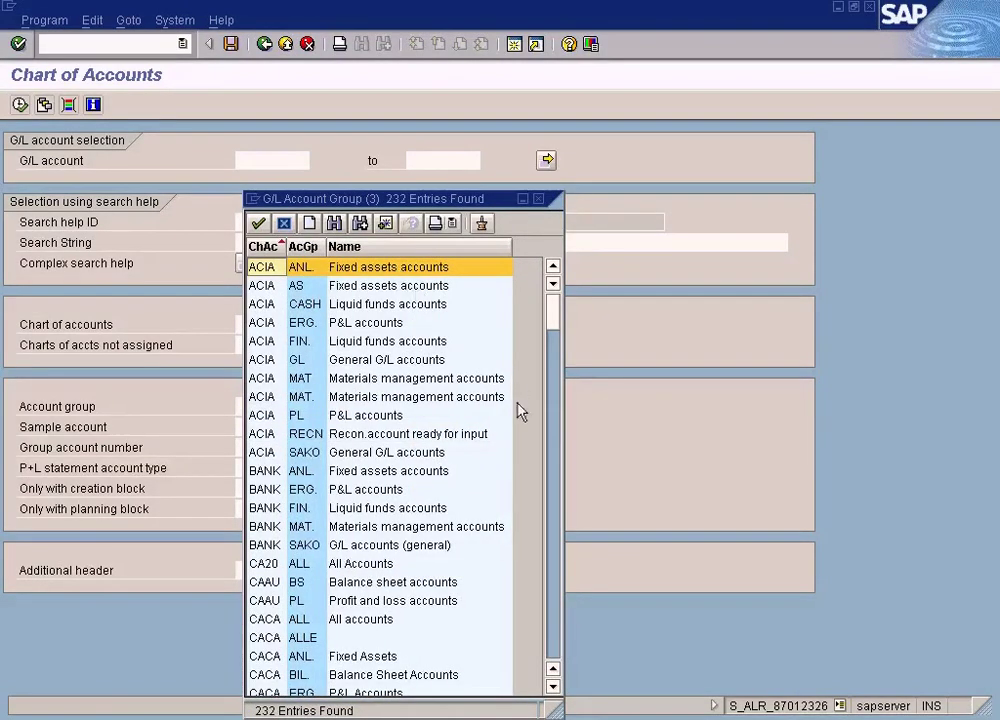
pyautogui.click(550, 480)
pyautogui.click(551, 540)
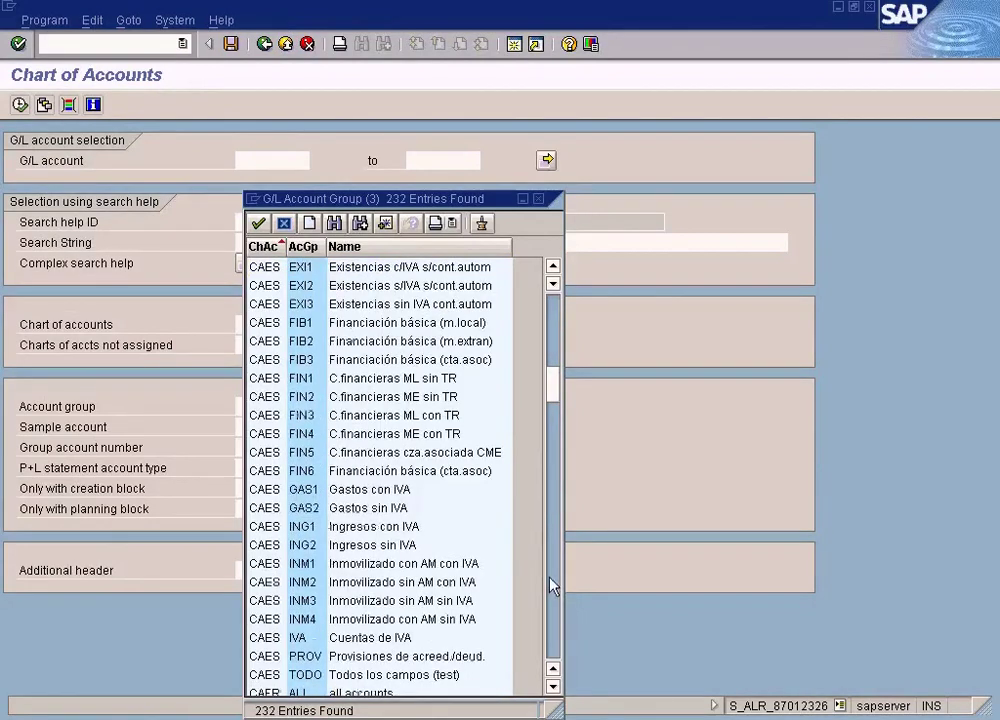
pyautogui.click(552, 590)
pyautogui.click(551, 591)
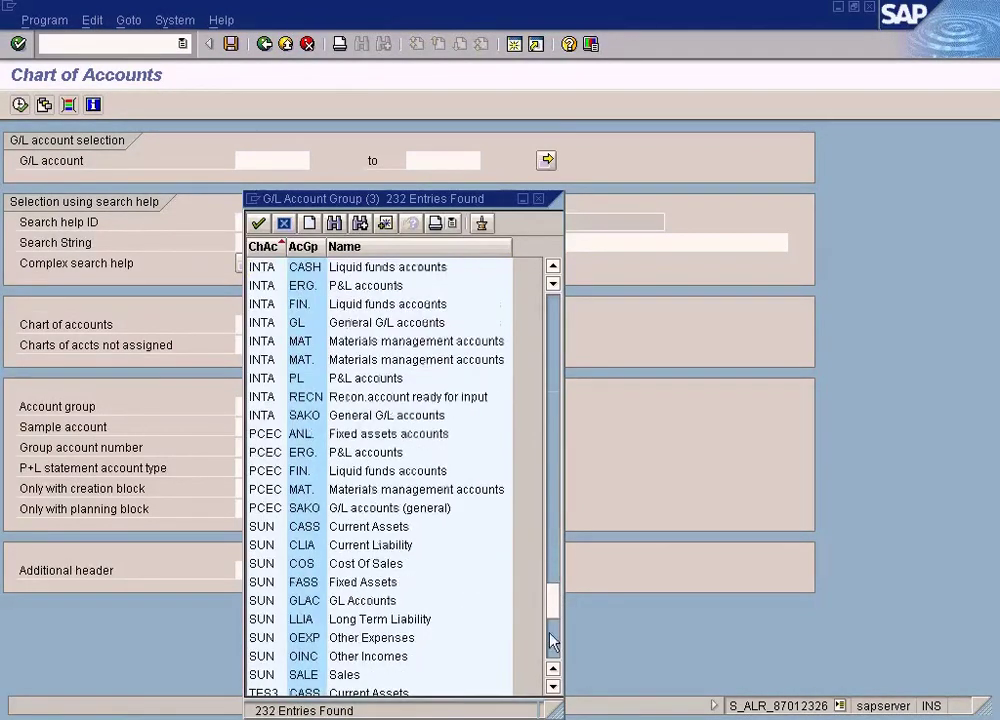
pyautogui.click(386, 530)
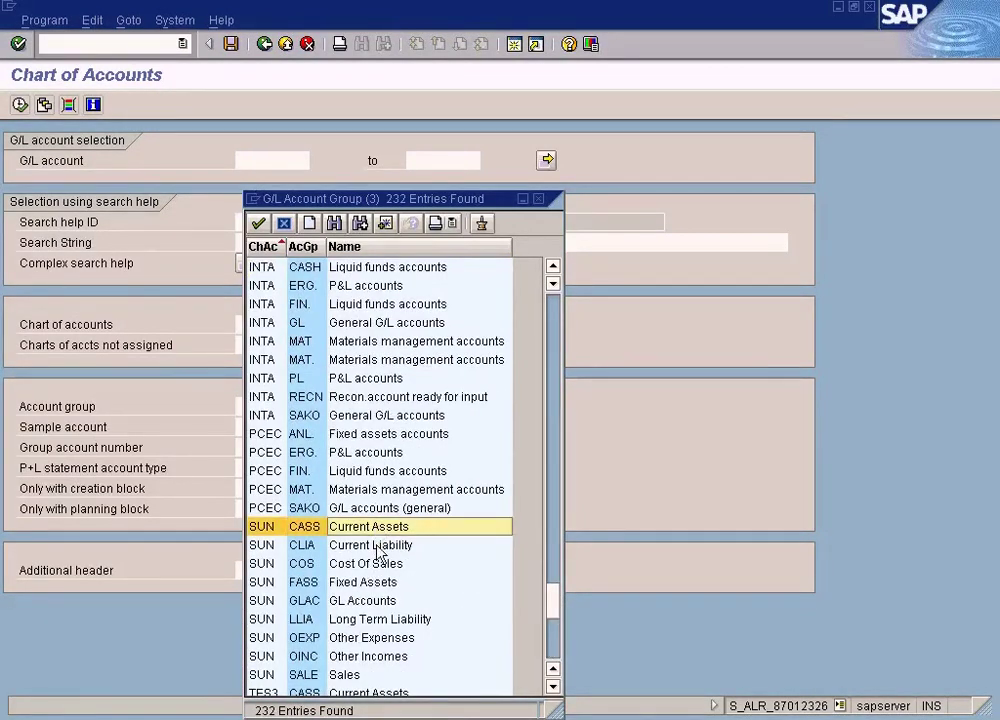
pyautogui.doubleClick(378, 545)
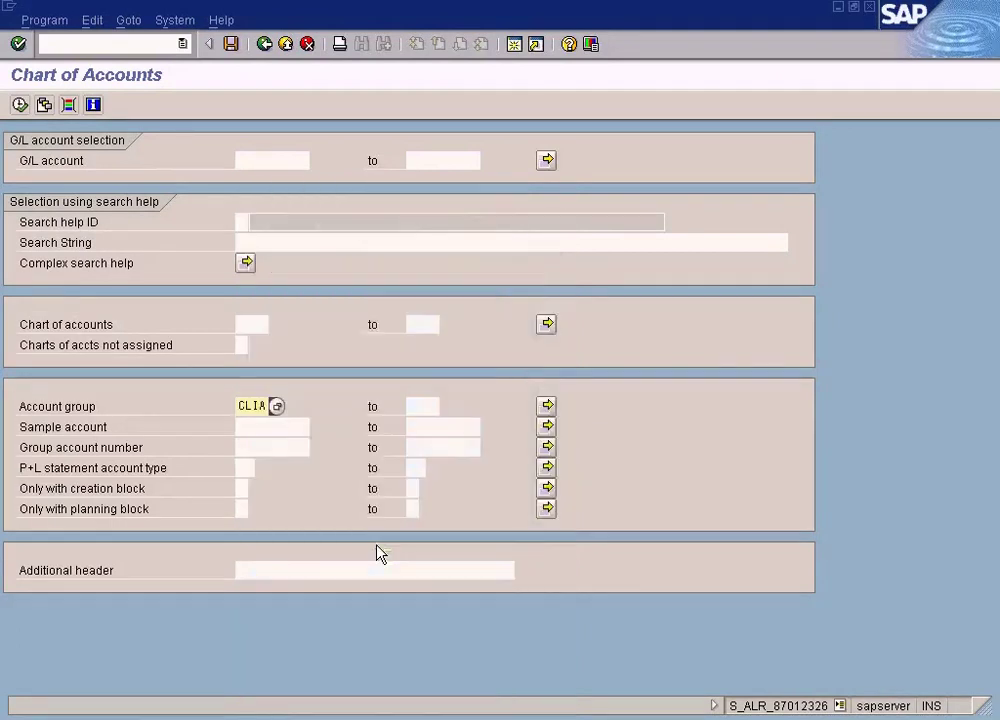
# Step: Run for group CLIA, then add chart SUN and rerun, listing 400000 Retained Earnings and 400001 Trade Creditors
pyautogui.click(20, 105)
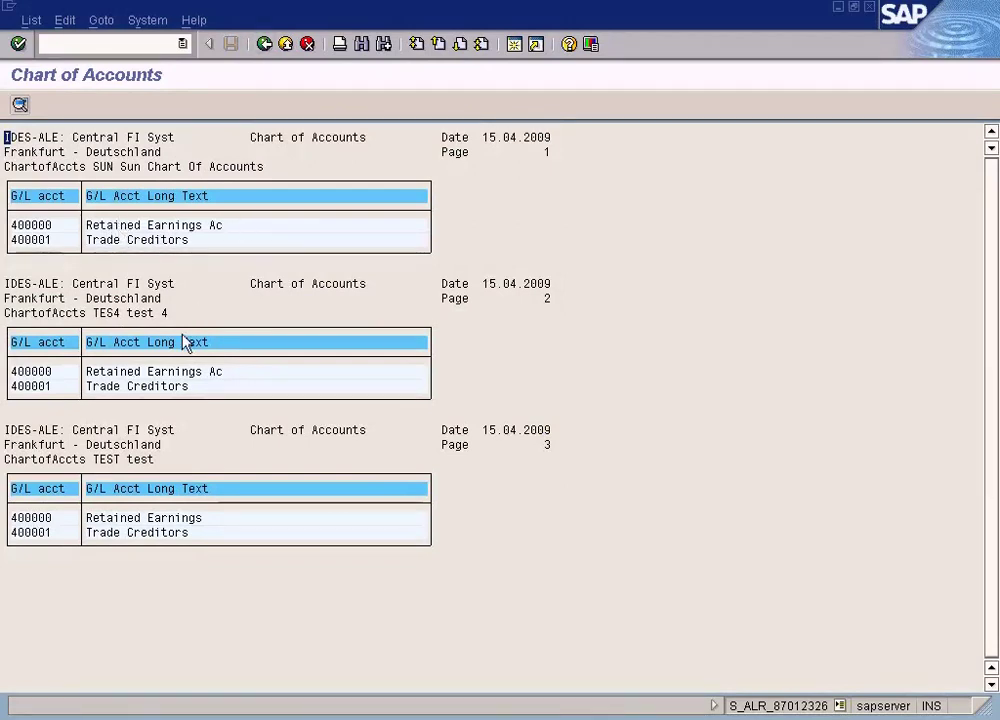
pyautogui.click(265, 45)
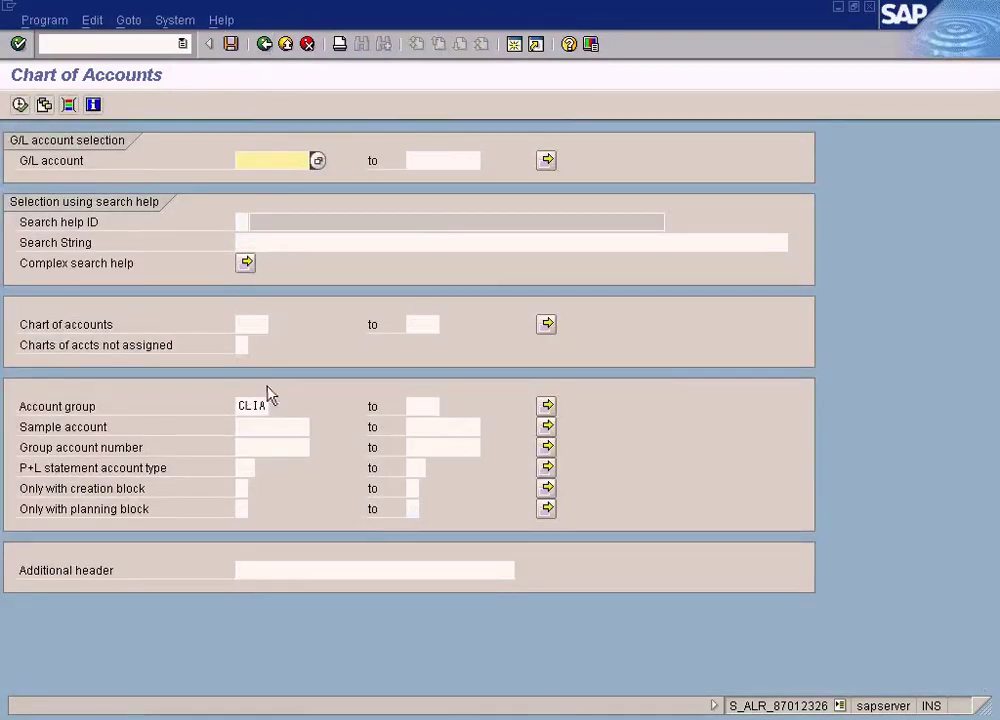
pyautogui.click(255, 322)
pyautogui.write('sun')
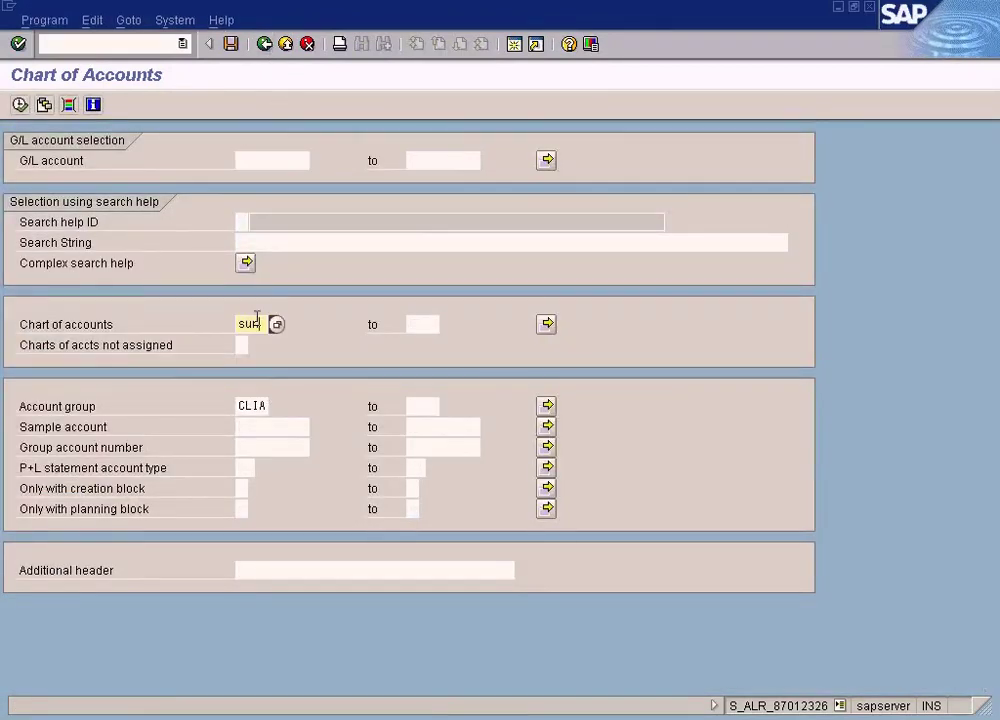
pyautogui.click(19, 104)
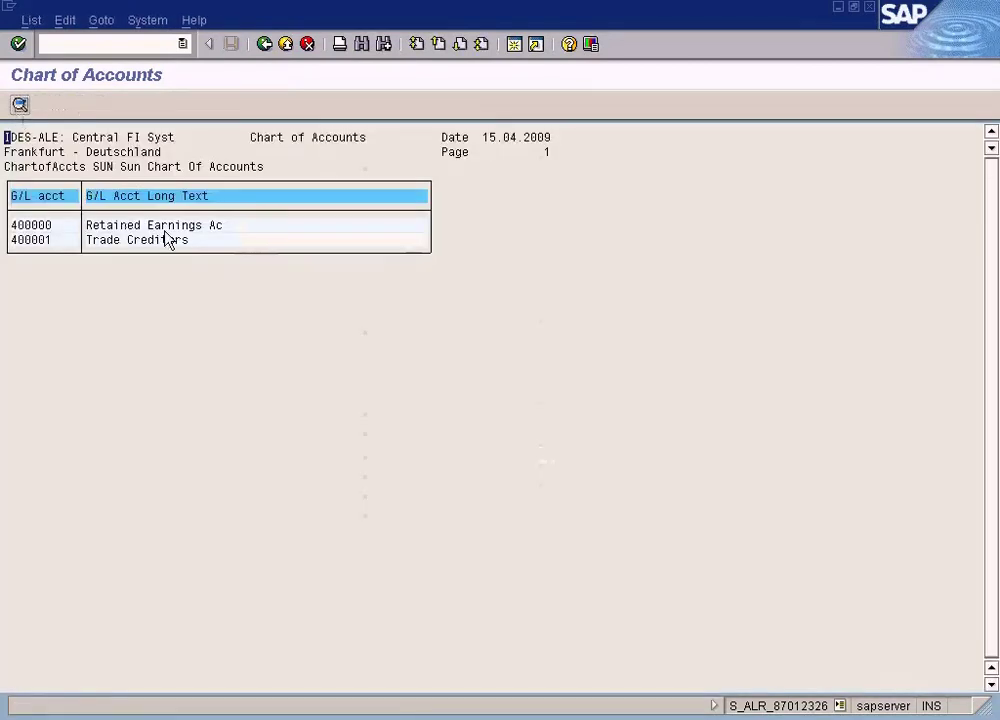
# Step: Remove the CLIA account group filter and rerun the SUN report with header 'This is a sample header'
pyautogui.click(265, 44)
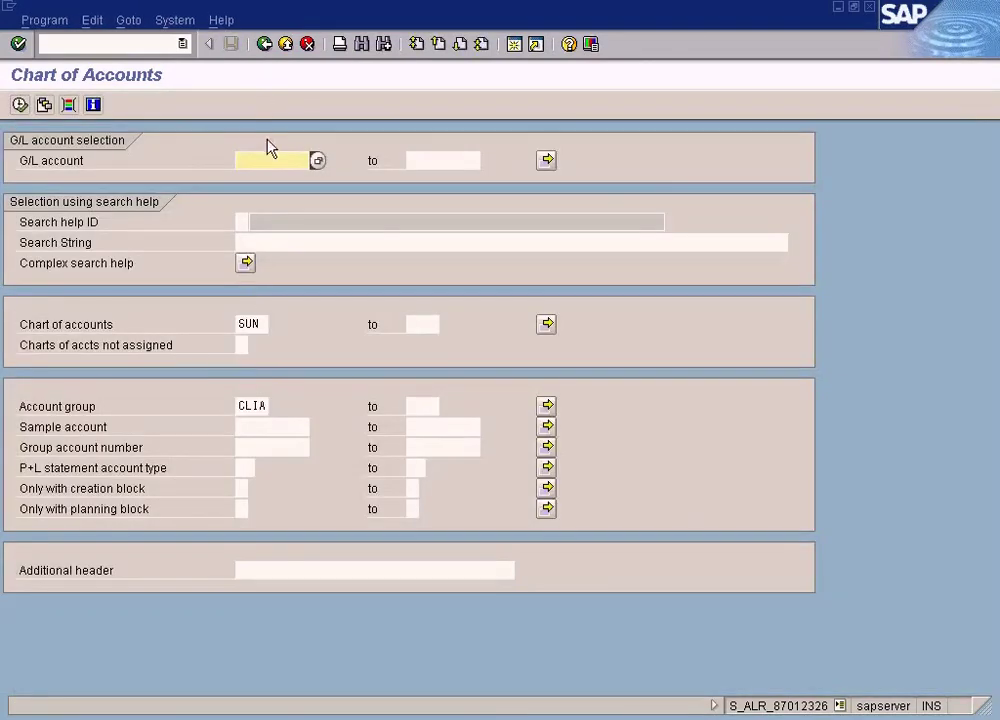
pyautogui.click(258, 405)
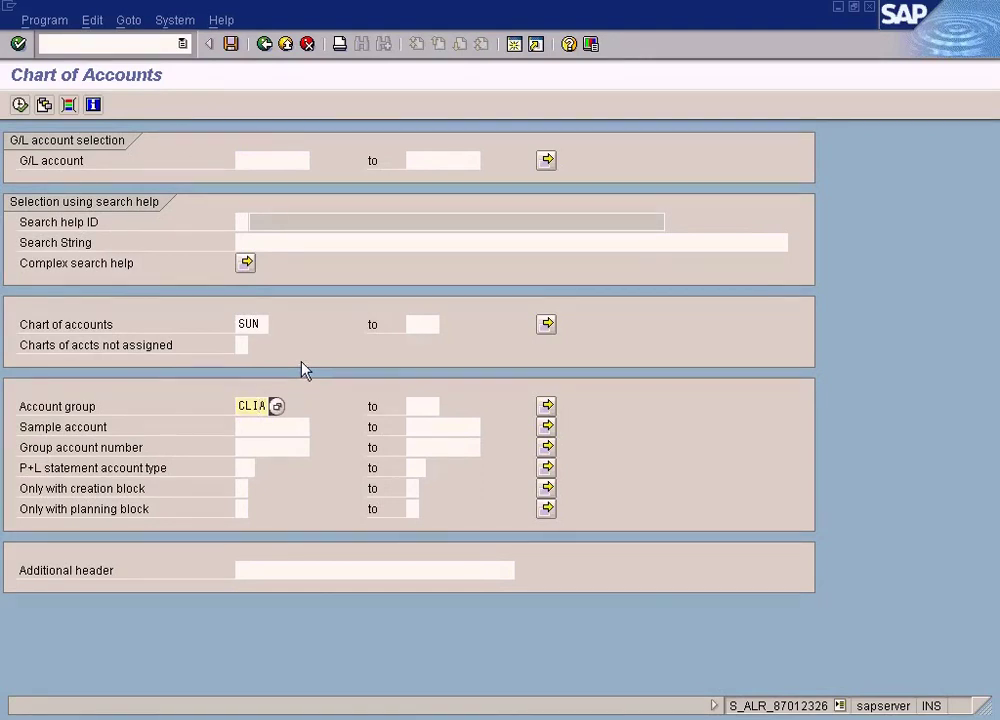
pyautogui.press('Home')
pyautogui.press('Delete')
pyautogui.press('Delete')
pyautogui.press('Delete')
pyautogui.press('Delete')
pyautogui.click(247, 467)
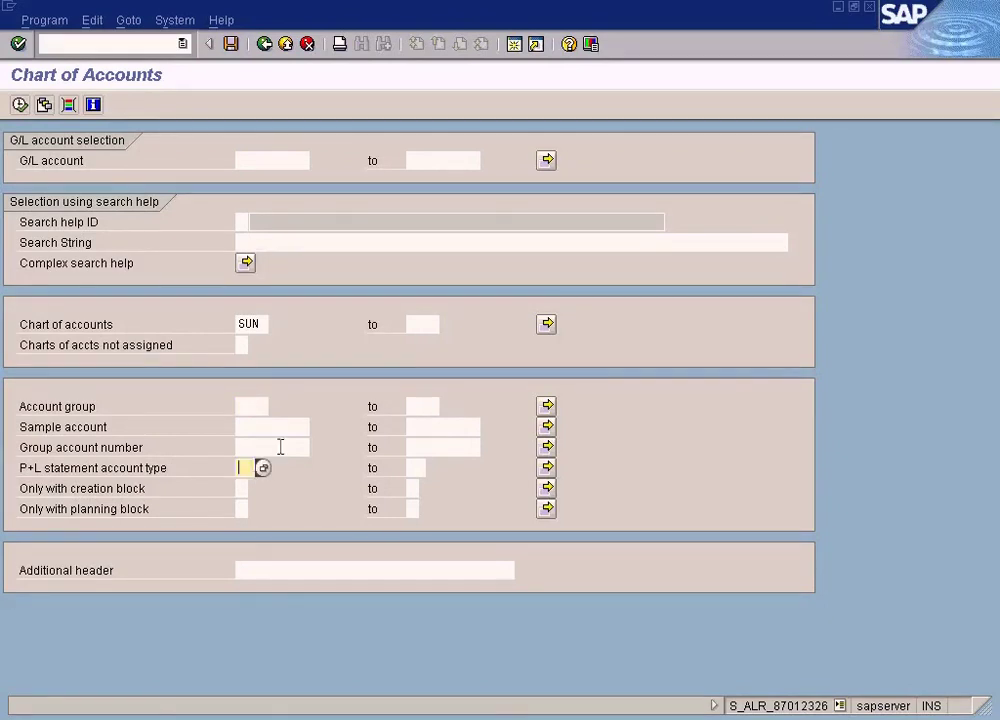
pyautogui.click(283, 571)
pyautogui.write('This is a sample header')
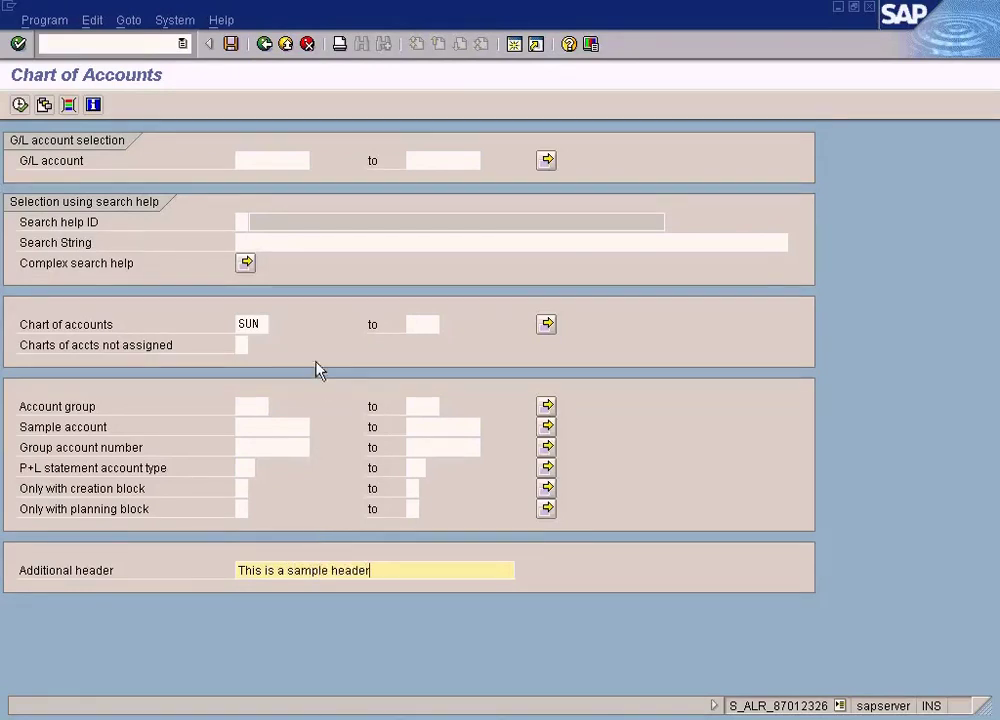
pyautogui.click(20, 104)
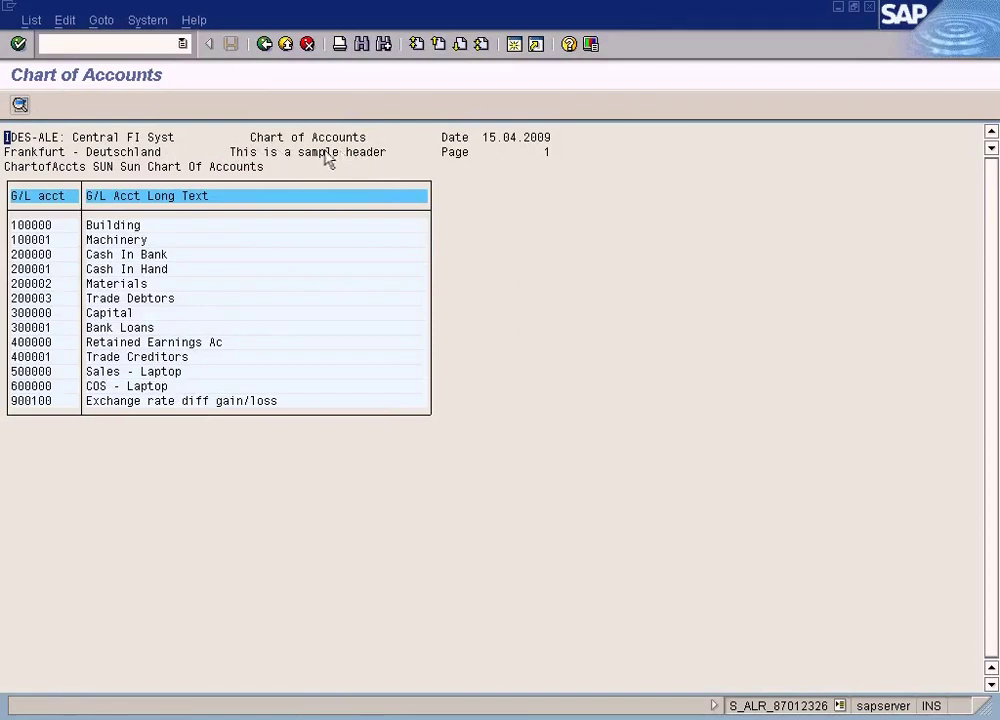
# Step: Go back from the report to the SUN selection screen with the sample header
pyautogui.click(264, 44)
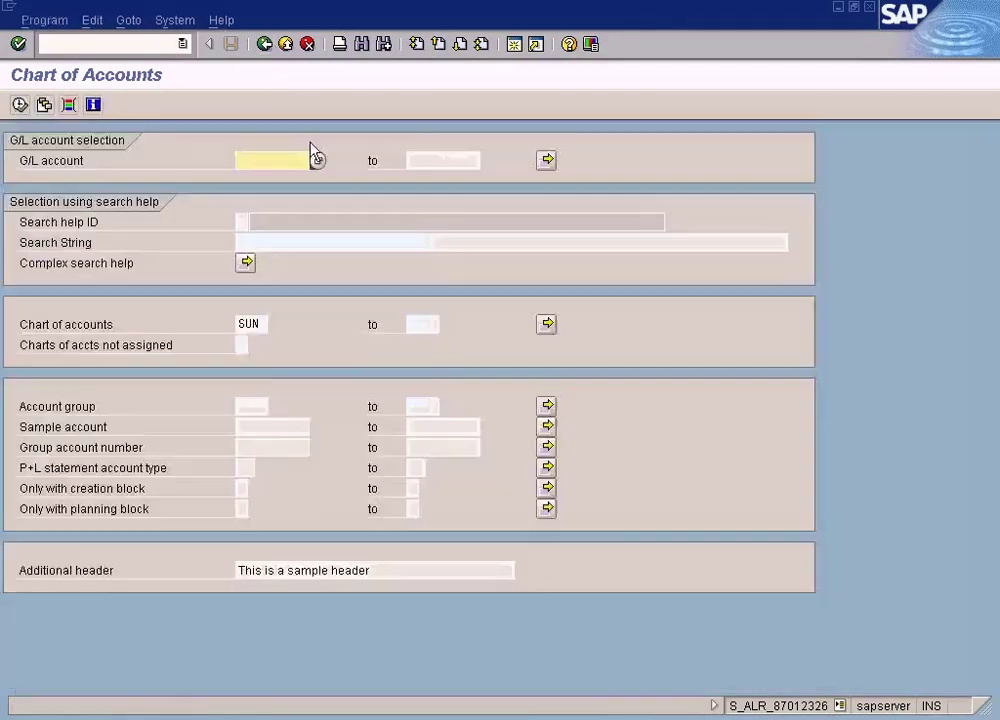